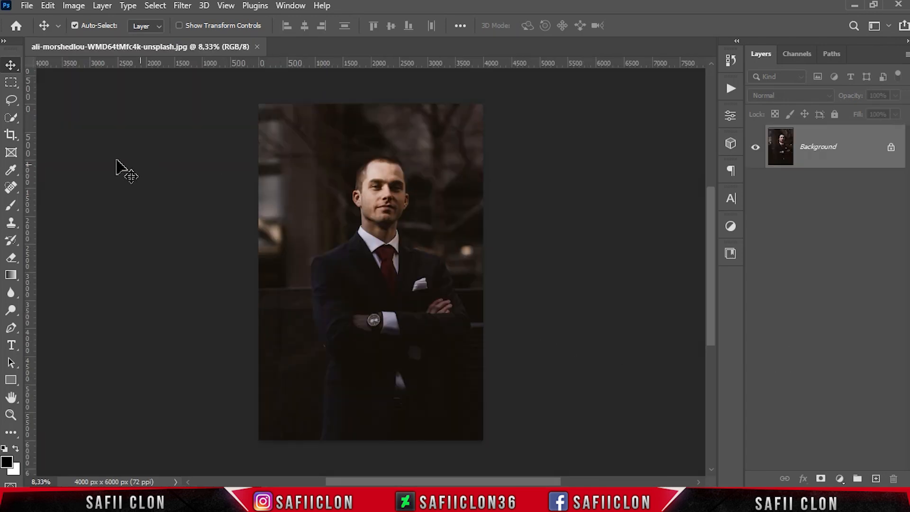
# Step: Crop the portrait to a head-and-shoulders frame of about 3209 x 2400 px, with the man centred
pyautogui.click(11, 135)
pyautogui.click(51, 137)
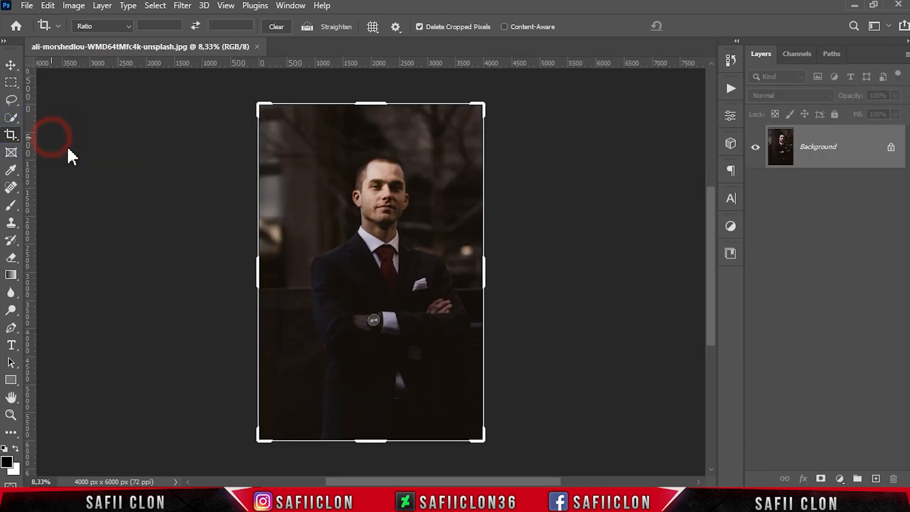
pyautogui.moveTo(376, 441); pyautogui.dragTo(379, 350)
pyautogui.moveTo(259, 273); pyautogui.dragTo(276, 273)
pyautogui.moveTo(470, 276); pyautogui.dragTo(464, 278)
pyautogui.moveTo(371, 194); pyautogui.dragTo(372, 205)
pyautogui.click(708, 24)
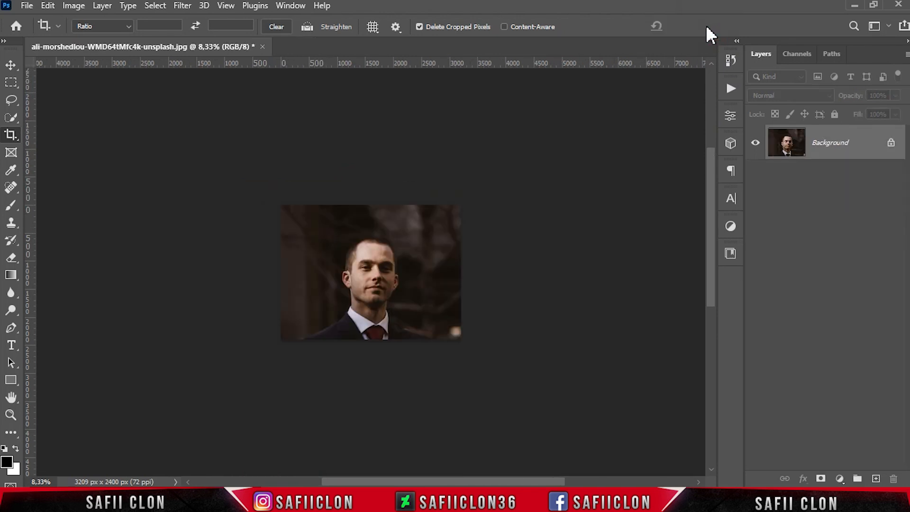
# Step: Duplicate the Background layer as "Background copy"
pyautogui.hotkey('ctrl', '+')
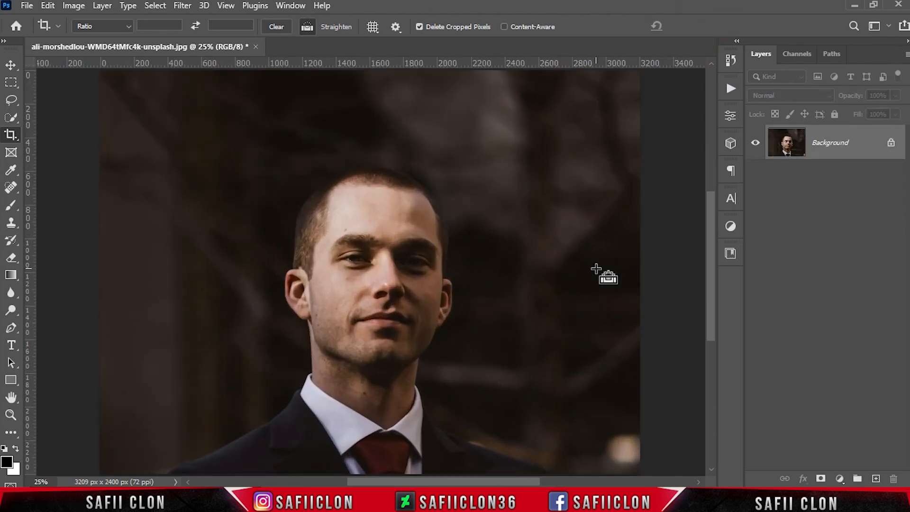
pyautogui.scroll(-1, 587, 277)
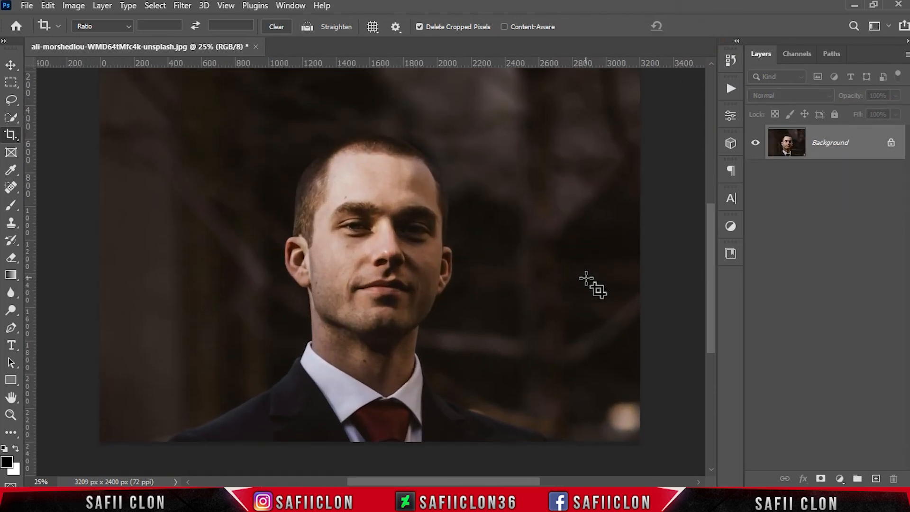
pyautogui.hotkey('ctrl', '+')
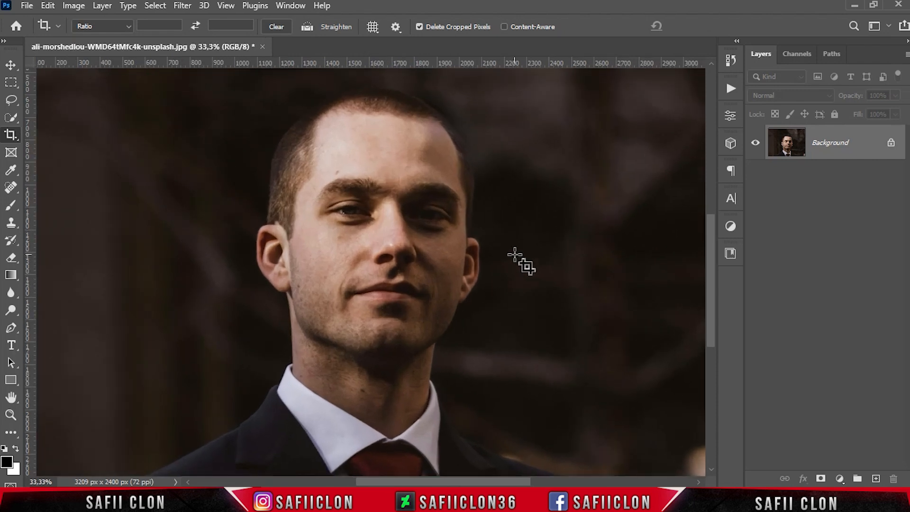
pyautogui.rightClick(857, 147)
pyautogui.click(829, 171)
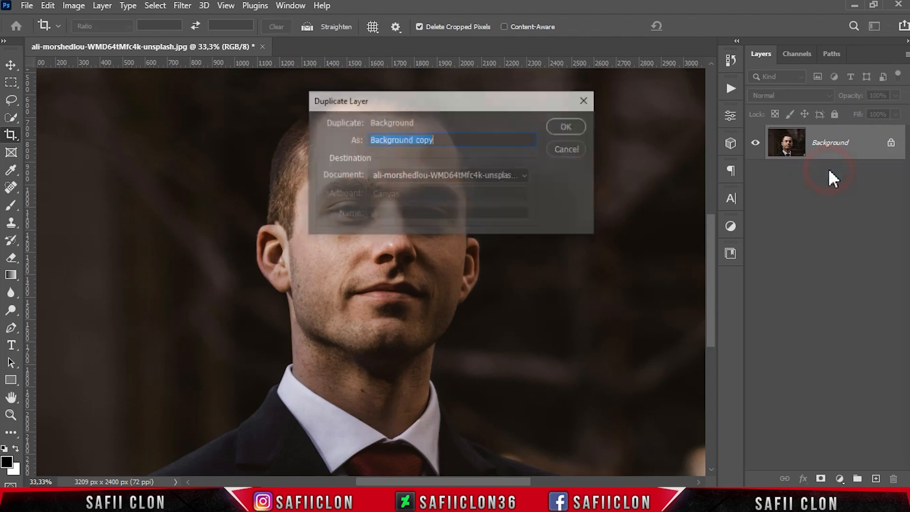
pyautogui.click(565, 127)
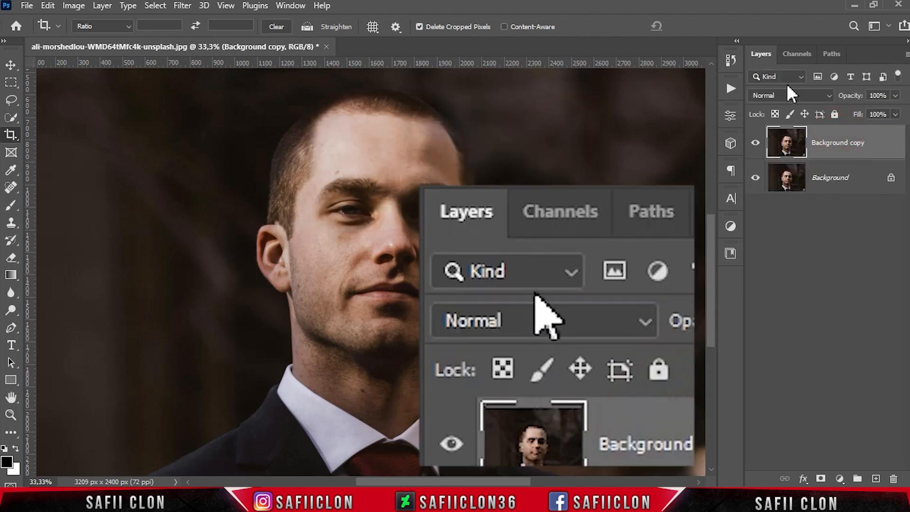
# Step: Load the RGB composite channel's highlights as a selection and invert it to select the shadows
pyautogui.click(800, 52)
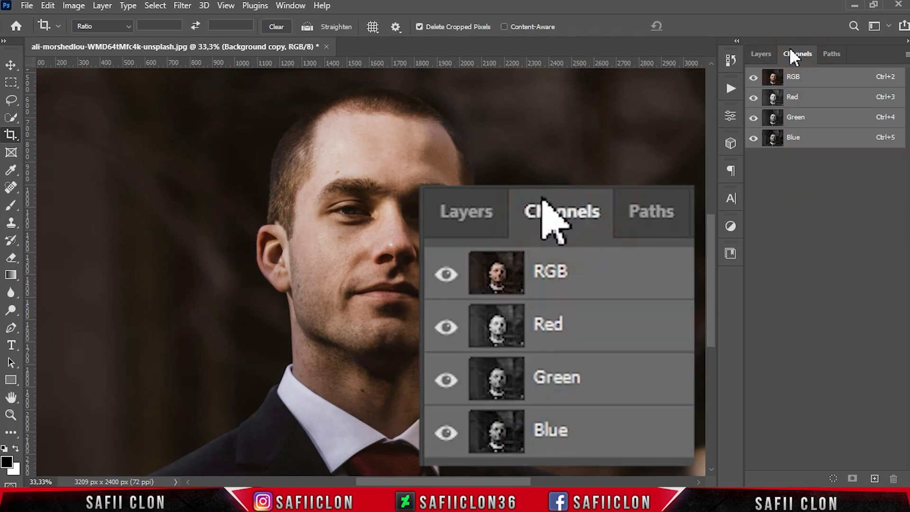
pyautogui.keyDown('ctrl'); pyautogui.click(771, 78); pyautogui.keyUp('ctrl')
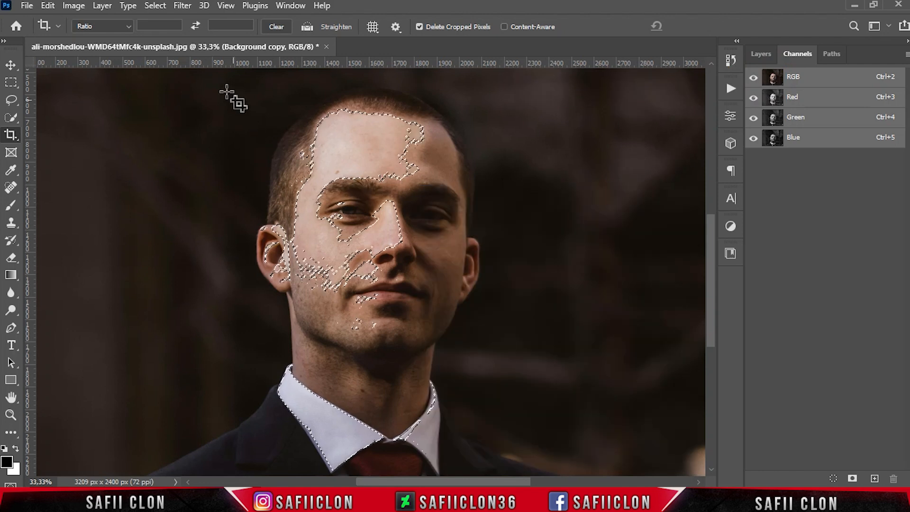
pyautogui.click(161, 7)
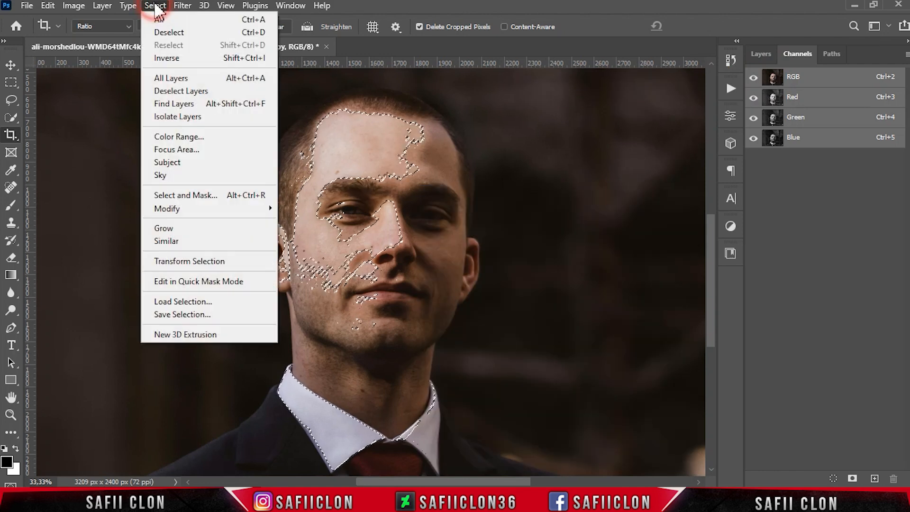
pyautogui.click(197, 57)
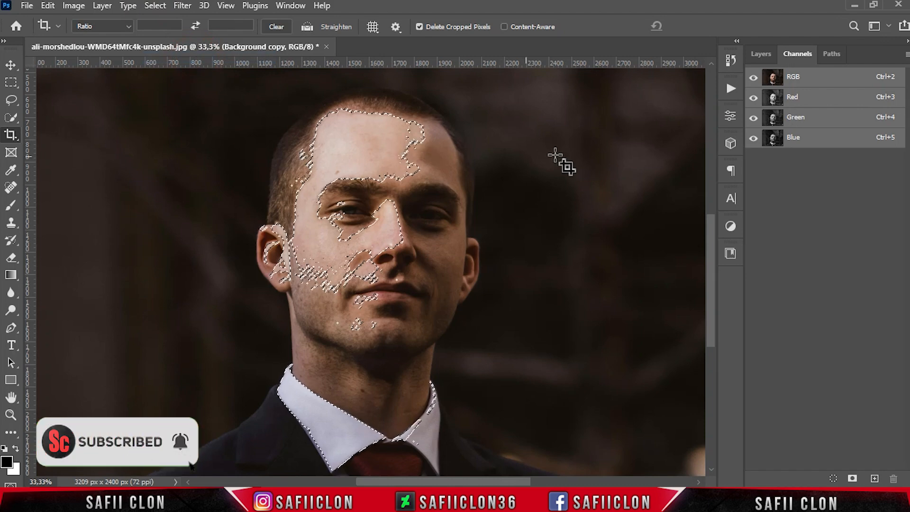
# Step: Add a layer mask to the Background copy layer from the active selection
pyautogui.click(761, 54)
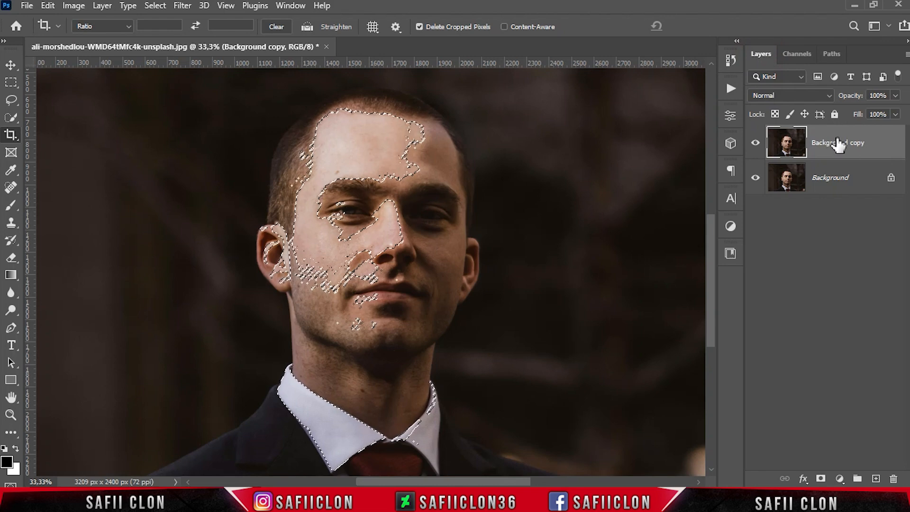
pyautogui.click(834, 143)
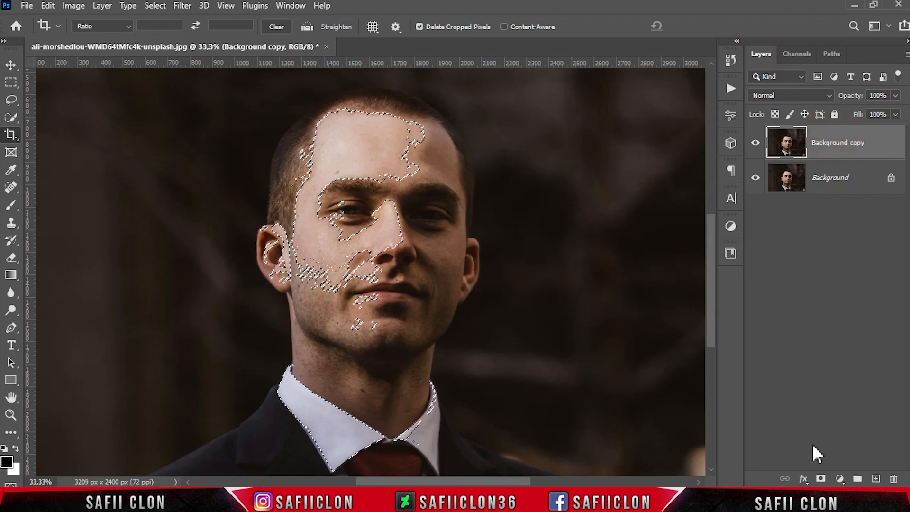
pyautogui.click(821, 478)
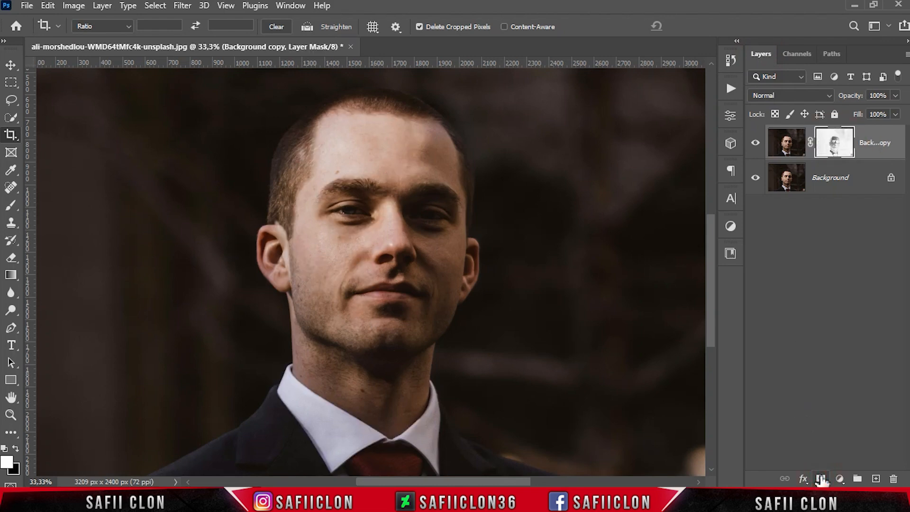
# Step: Check the masked copy with the Background layer temporarily hidden and convert the Background copy to a Smart Object
pyautogui.click(755, 180)
pyautogui.click(754, 180)
pyautogui.click(753, 180)
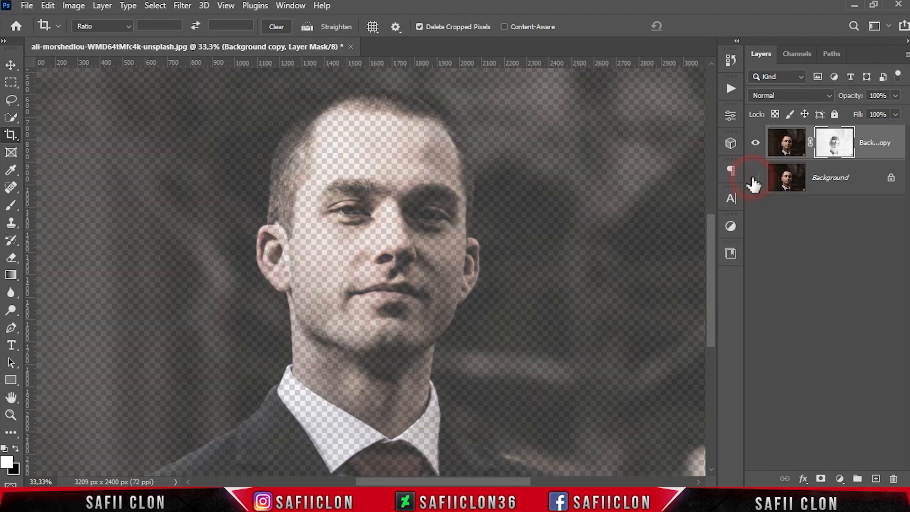
pyautogui.click(755, 180)
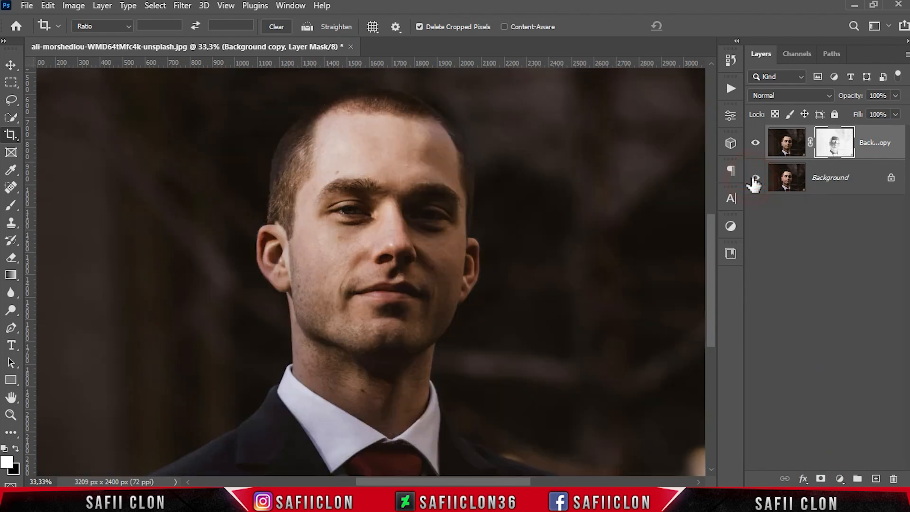
pyautogui.rightClick(886, 143)
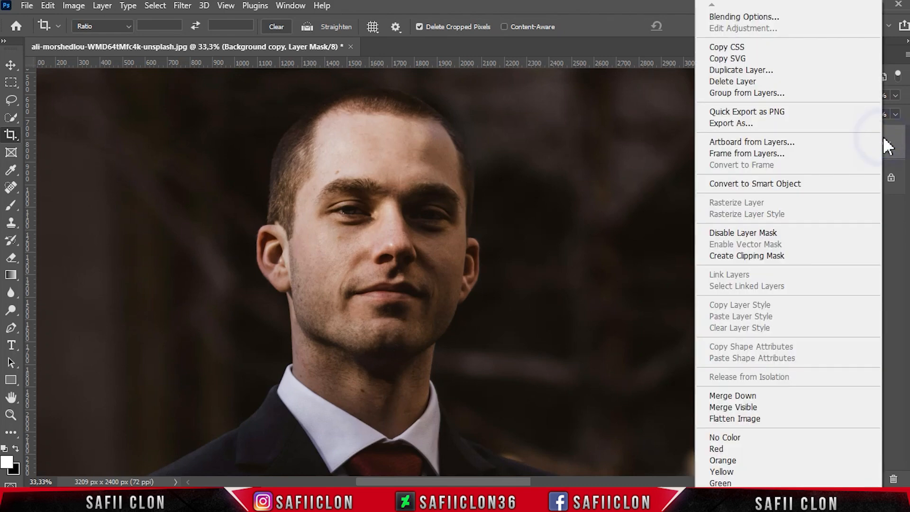
pyautogui.click(782, 187)
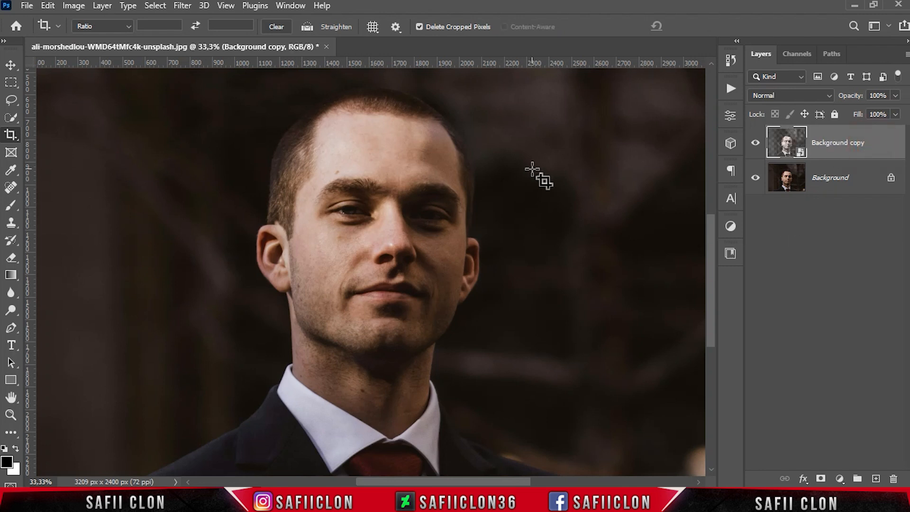
# Step: Apply the Camera Raw Filter to the Background copy with Highlights -64, Shadows +82, Whites about +9 and Blacks +11
pyautogui.click(181, 6)
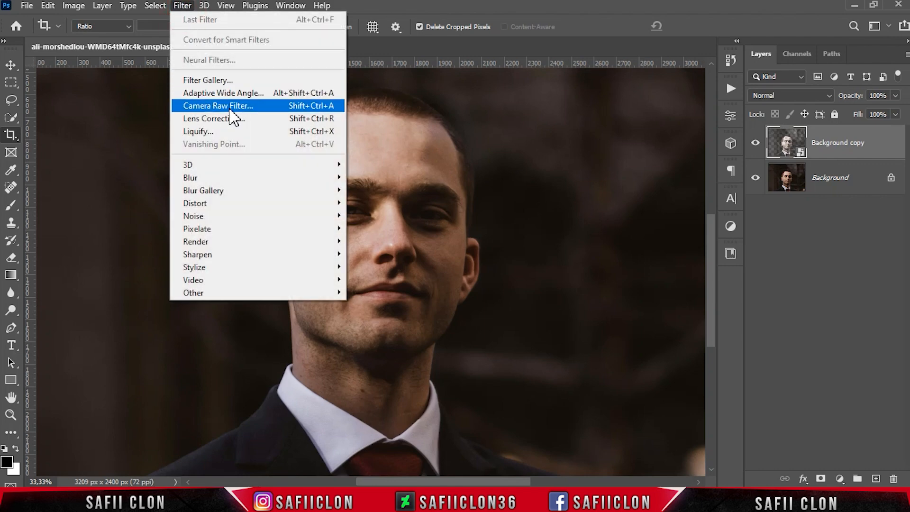
pyautogui.click(232, 106)
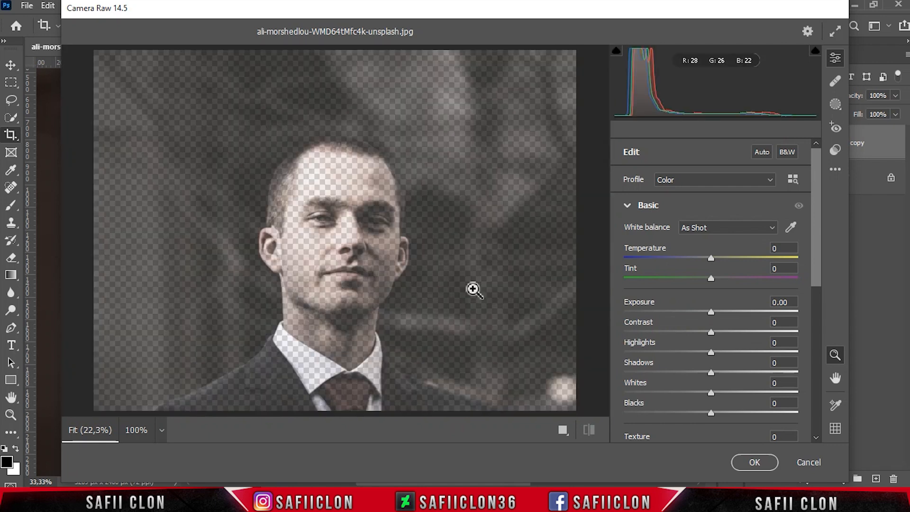
pyautogui.moveTo(817, 271); pyautogui.dragTo(818, 304)
pyautogui.moveTo(709, 279); pyautogui.dragTo(657, 277)
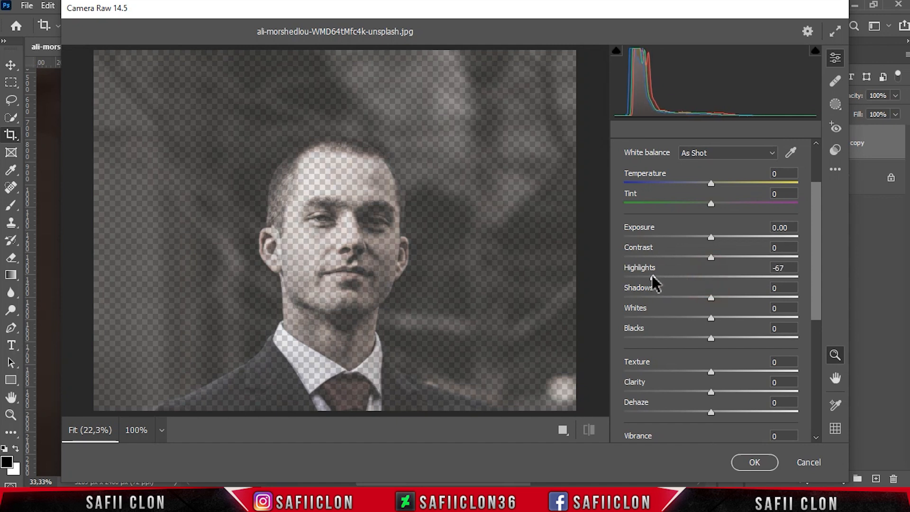
pyautogui.moveTo(711, 298); pyautogui.dragTo(787, 302)
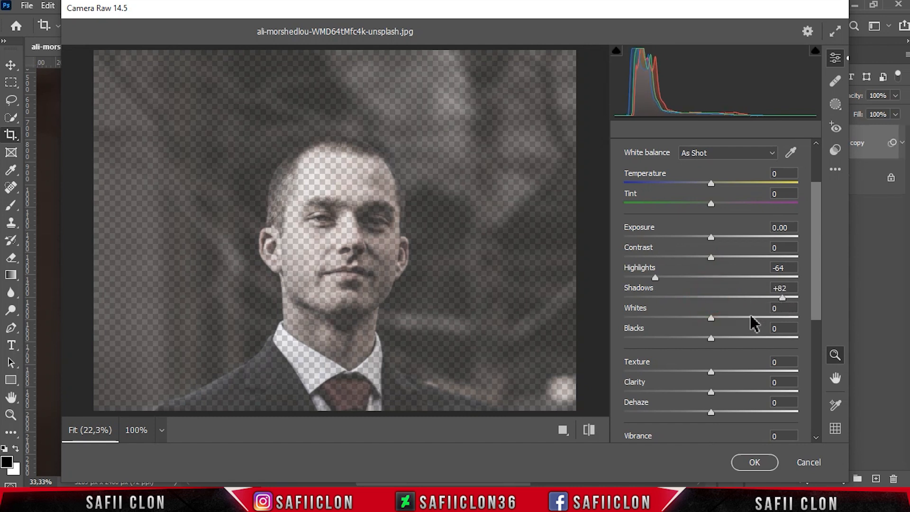
pyautogui.moveTo(711, 337)
pyautogui.mouseDown()
pyautogui.moveTo(693, 337)
pyautogui.moveTo(720, 336)
pyautogui.mouseUp()
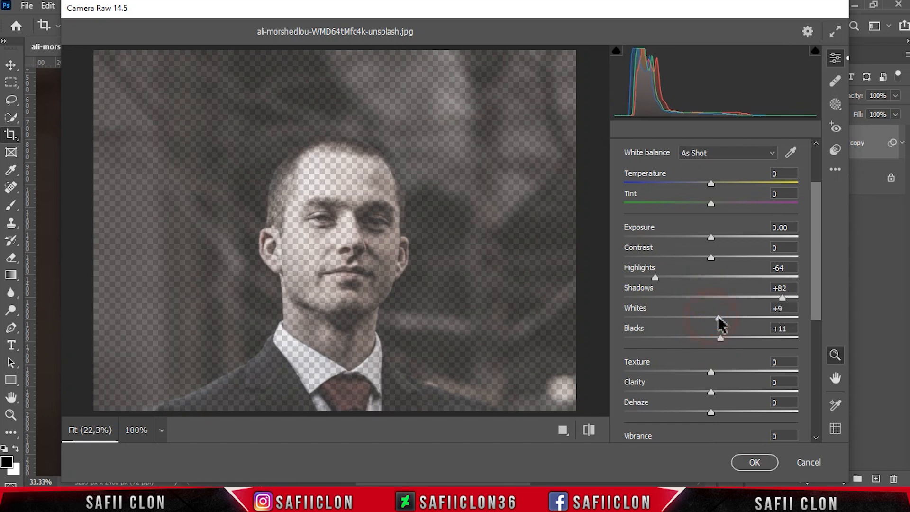
pyautogui.moveTo(715, 317); pyautogui.dragTo(717, 316)
pyautogui.click(752, 463)
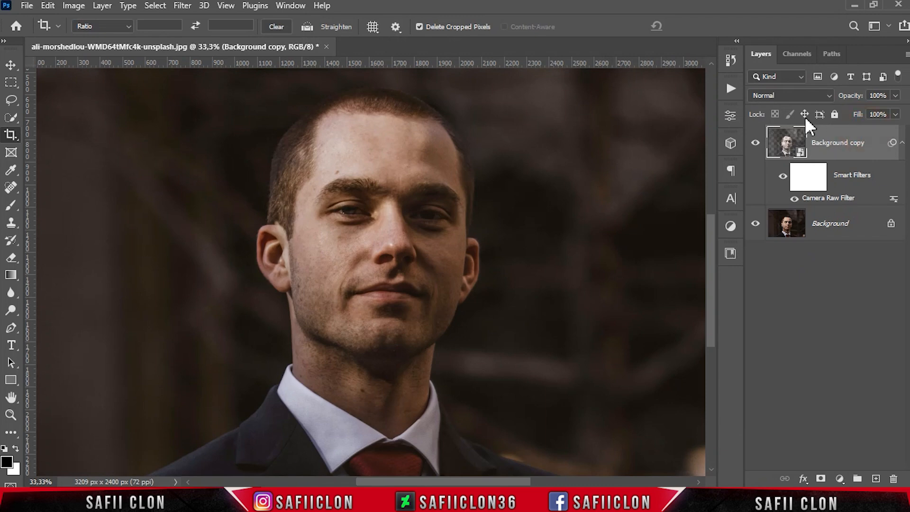
# Step: Set the Background copy's blend mode to Screen and add a layer mask inverted to black
pyautogui.click(795, 95)
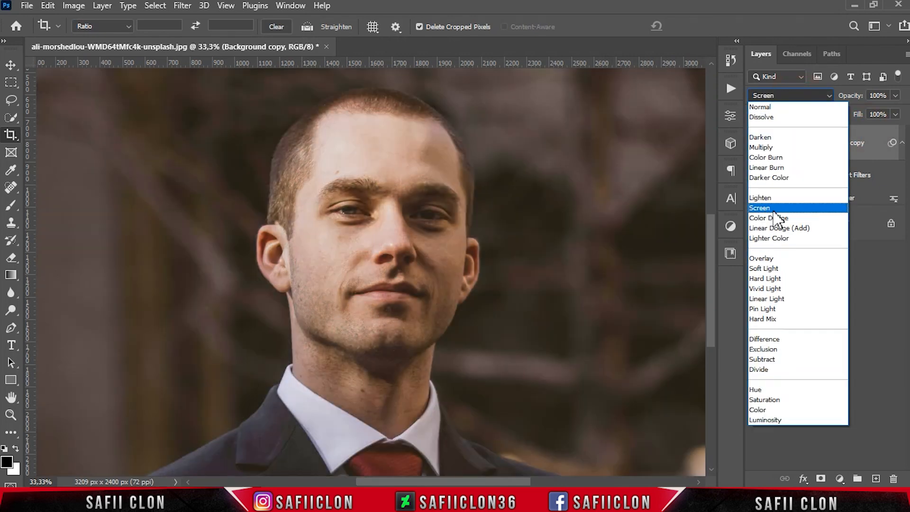
pyautogui.click(774, 210)
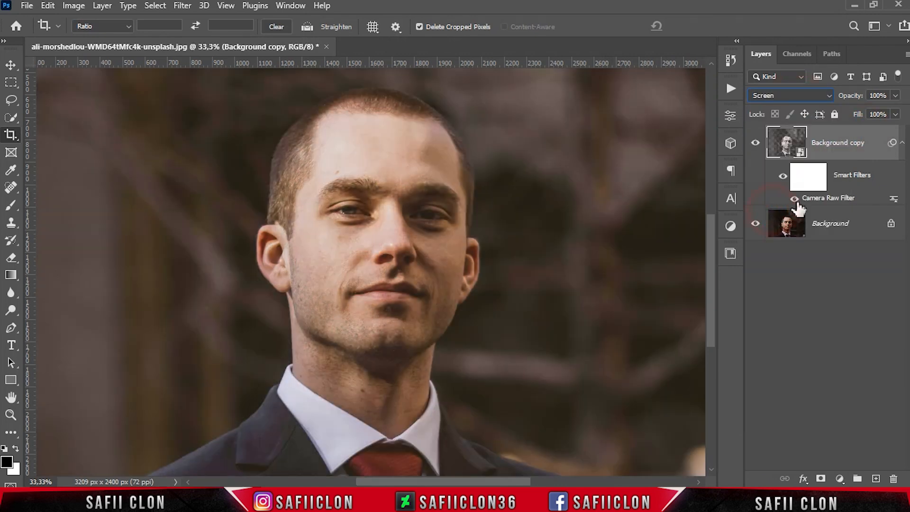
pyautogui.click(820, 480)
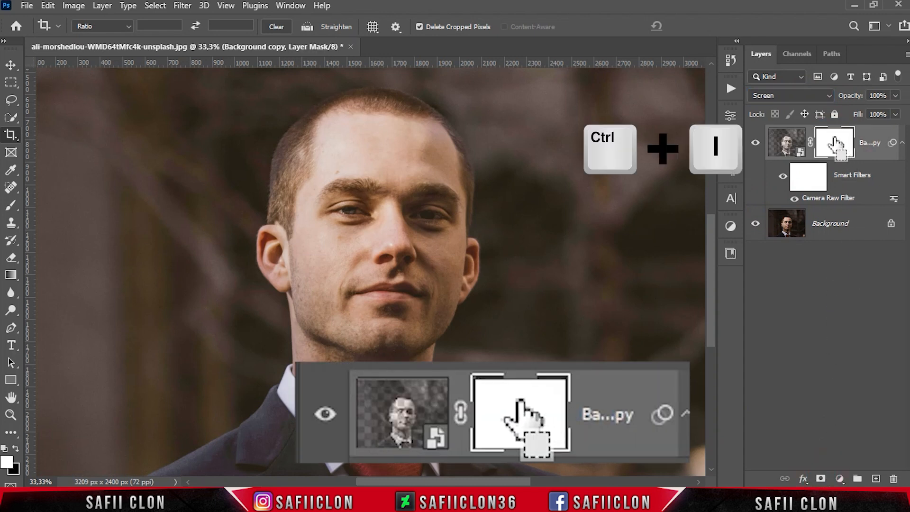
pyautogui.hotkey('ctrl', 'i')
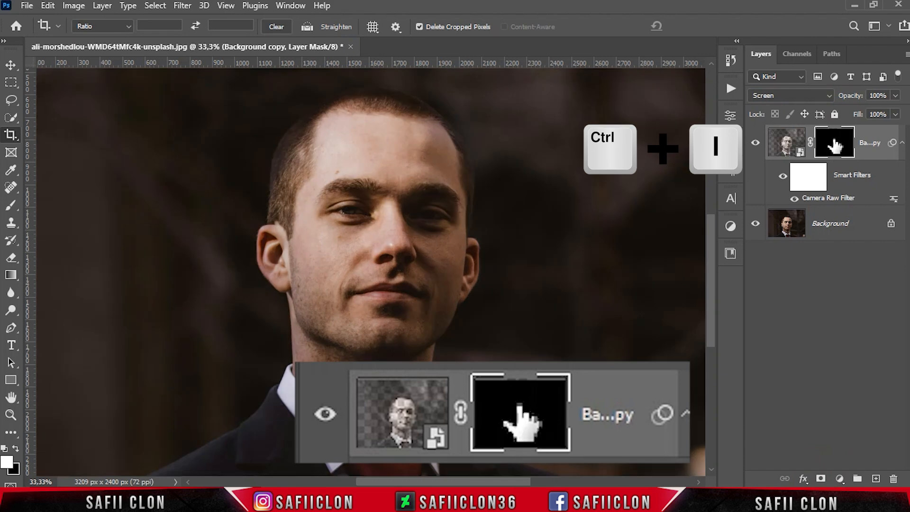
# Step: Set up the Brush tool with the Soft Round preset, size 155 px and 22% opacity
pyautogui.rightClick(11, 204)
pyautogui.click(53, 204)
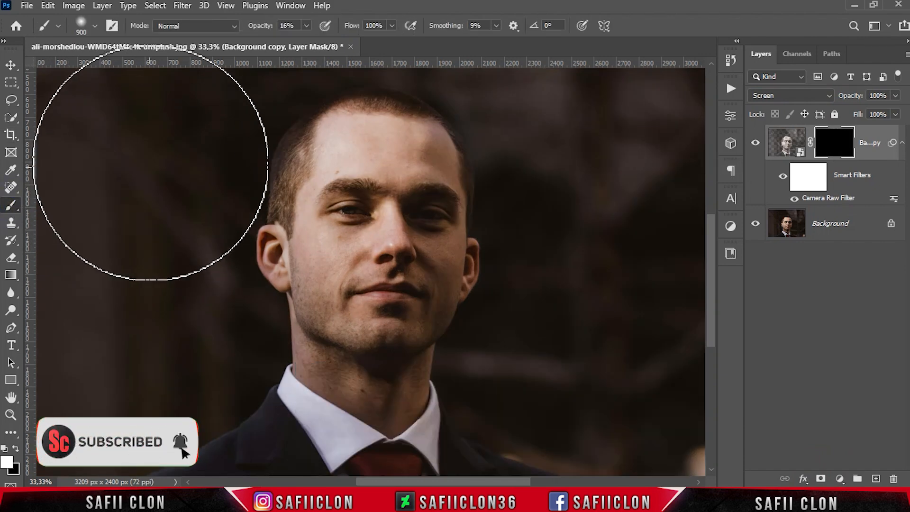
pyautogui.click(95, 26)
pyautogui.click(101, 199)
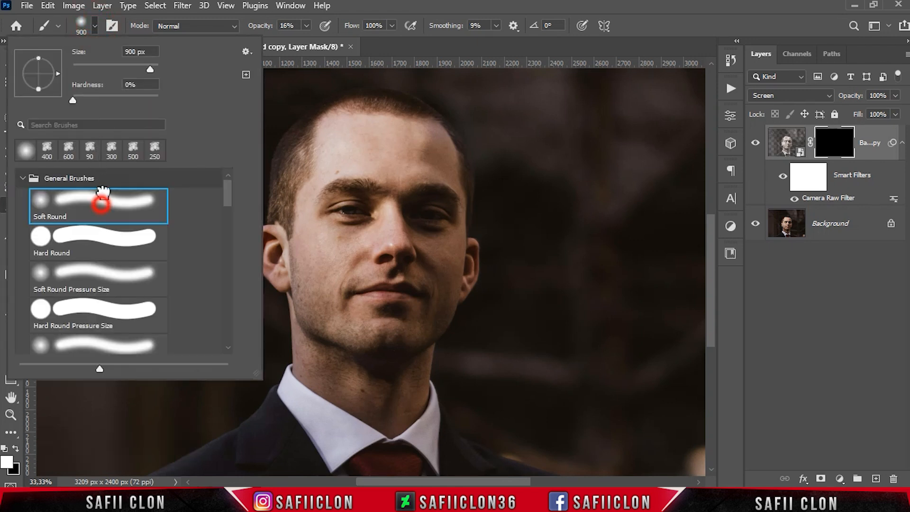
pyautogui.moveTo(137, 72); pyautogui.dragTo(131, 71)
pyautogui.click(94, 29)
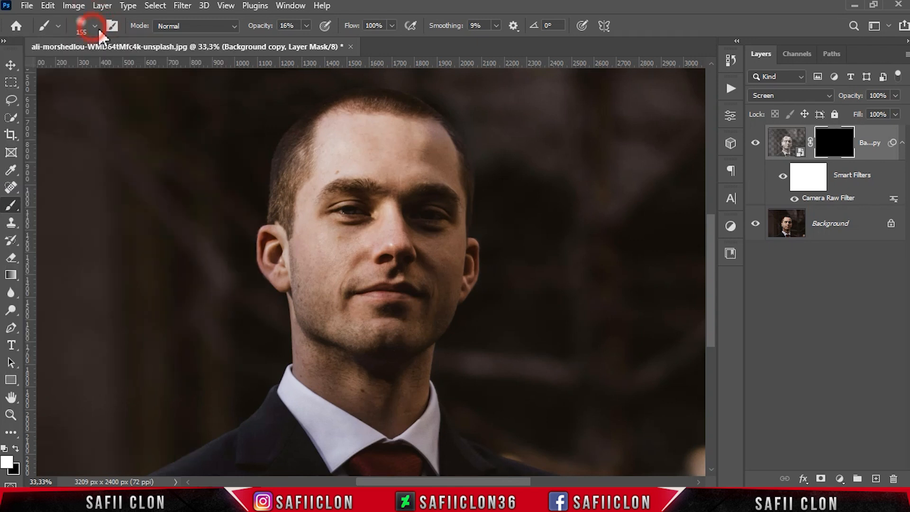
pyautogui.click(307, 26)
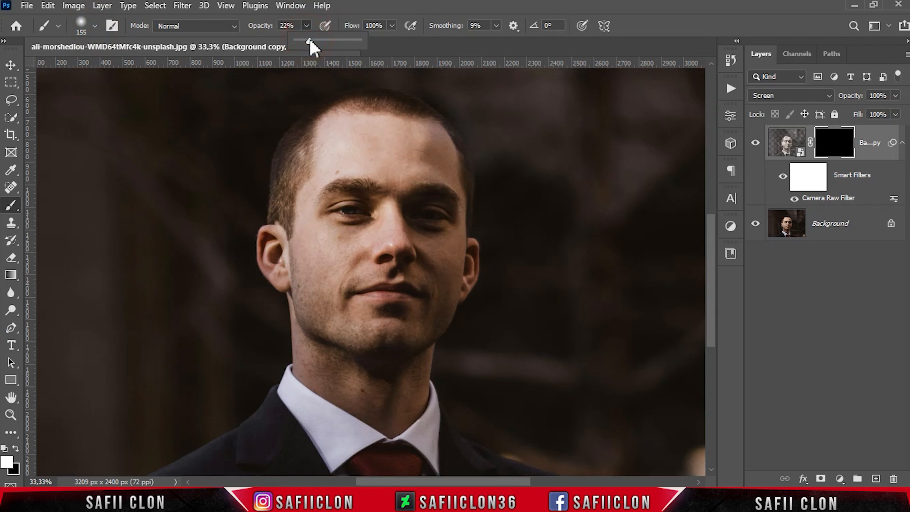
pyautogui.click(305, 25)
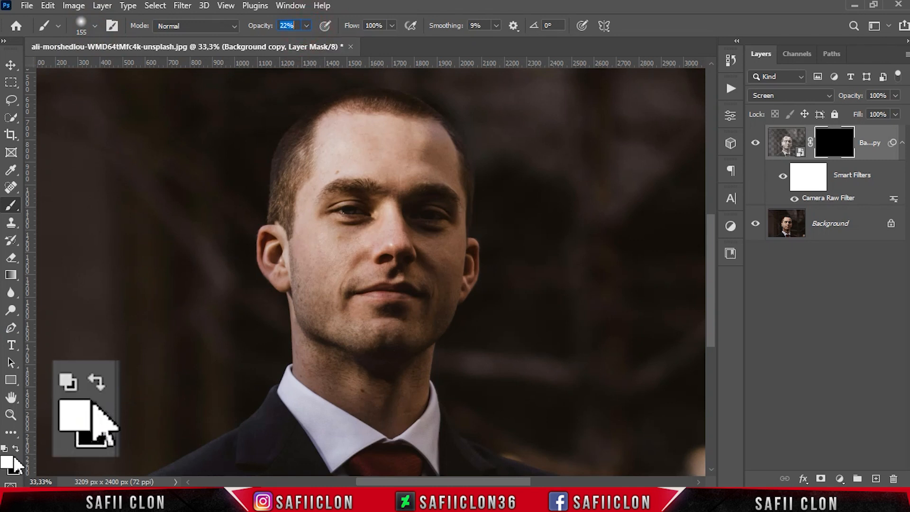
# Step: Paint white on the layer mask over the face's shadowed side, eyes, mouth, chin, neck and ears, adapting the brush size to each area
pyautogui.press(']')
pyautogui.press(']')
pyautogui.moveTo(420, 204)
pyautogui.mouseDown()
pyautogui.moveTo(448, 197)
pyautogui.moveTo(409, 208)
pyautogui.moveTo(453, 240)
pyautogui.moveTo(413, 208)
pyautogui.moveTo(420, 223)
pyautogui.moveTo(397, 271)
pyautogui.moveTo(406, 257)
pyautogui.moveTo(421, 306)
pyautogui.moveTo(382, 311)
pyautogui.mouseUp()
pyautogui.press('[')
pyautogui.press('[')
pyautogui.press('[')
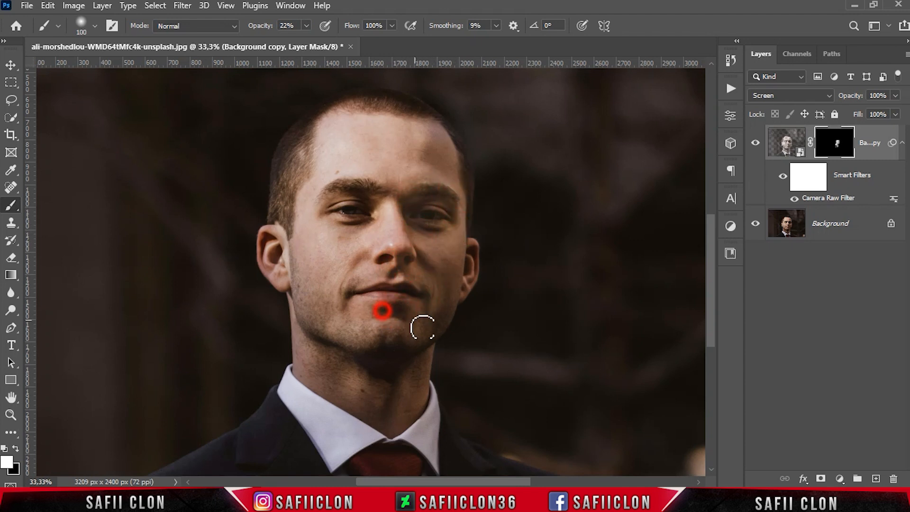
pyautogui.press(']')
pyautogui.press(']')
pyautogui.moveTo(425, 335); pyautogui.dragTo(464, 288)
pyautogui.press(']')
pyautogui.press(']')
pyautogui.moveTo(435, 144); pyautogui.dragTo(459, 183)
pyautogui.press('[')
pyautogui.press('[')
pyautogui.press('[')
pyautogui.press('[')
pyautogui.press('[')
pyautogui.moveTo(438, 203)
pyautogui.mouseDown()
pyautogui.moveTo(432, 229)
pyautogui.moveTo(347, 238)
pyautogui.moveTo(351, 193)
pyautogui.moveTo(368, 197)
pyautogui.moveTo(339, 223)
pyautogui.mouseUp()
pyautogui.moveTo(395, 291)
pyautogui.mouseDown()
pyautogui.moveTo(402, 284)
pyautogui.moveTo(419, 306)
pyautogui.mouseUp()
pyautogui.press(']')
pyautogui.press(']')
pyautogui.press(']')
pyautogui.press('[')
pyautogui.press('[')
pyautogui.press('[')
pyautogui.moveTo(417, 366)
pyautogui.mouseDown()
pyautogui.moveTo(413, 408)
pyautogui.moveTo(385, 398)
pyautogui.mouseUp()
pyautogui.moveTo(319, 341); pyautogui.dragTo(353, 359)
pyautogui.moveTo(469, 256); pyautogui.dragTo(464, 279)
pyautogui.moveTo(259, 238)
pyautogui.mouseDown()
pyautogui.moveTo(273, 254)
pyautogui.moveTo(280, 247)
pyautogui.mouseUp()
pyautogui.press('[')
pyautogui.moveTo(413, 215)
pyautogui.mouseDown()
pyautogui.moveTo(388, 258)
pyautogui.moveTo(407, 294)
pyautogui.mouseUp()
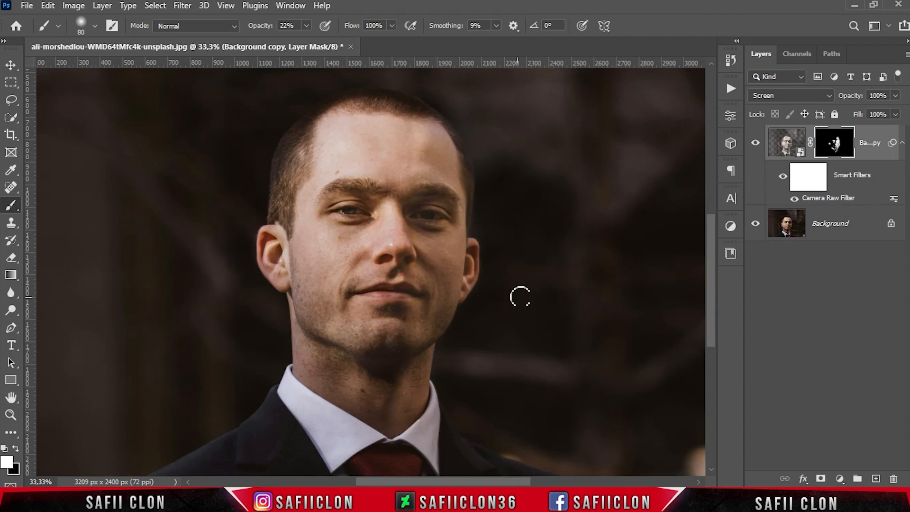
# Step: Compare the man's portrait before and after the shadow correction by repeatedly hiding and showing the Background copy layer
pyautogui.click(755, 143)
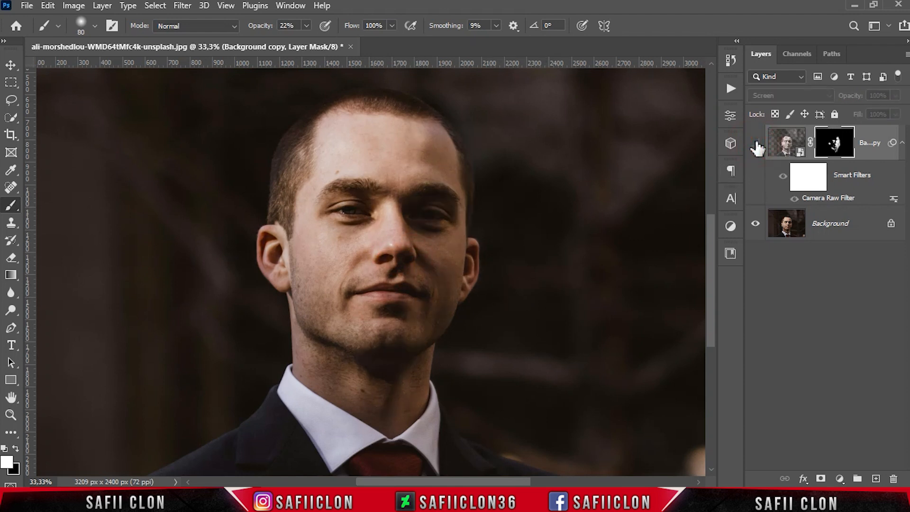
pyautogui.click(755, 143)
pyautogui.click(755, 143)
pyautogui.click(756, 143)
pyautogui.click(755, 144)
pyautogui.click(755, 143)
pyautogui.click(755, 144)
pyautogui.click(756, 143)
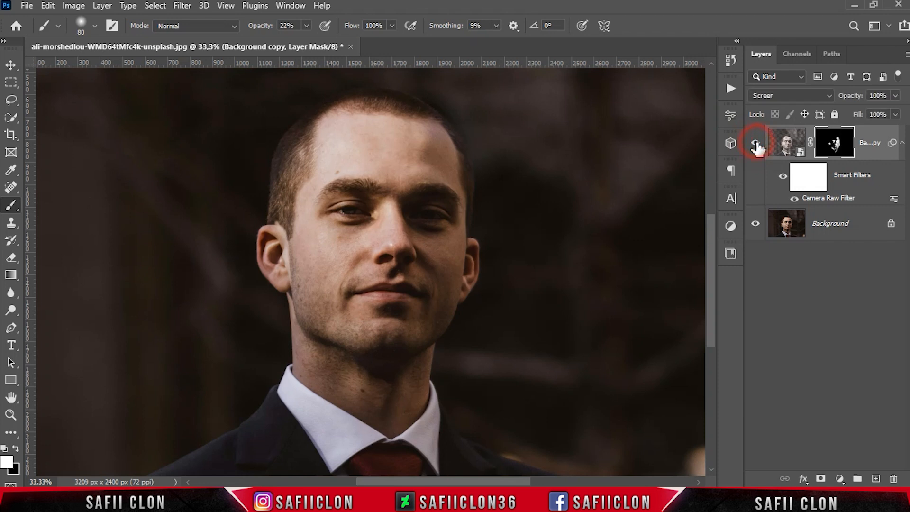
pyautogui.click(755, 144)
pyautogui.click(755, 143)
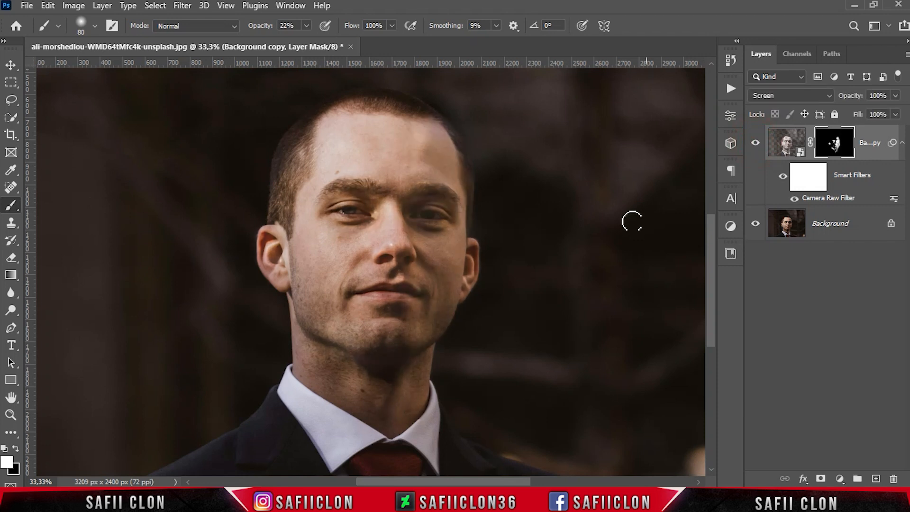
pyautogui.hotkey('ctrl', '-')
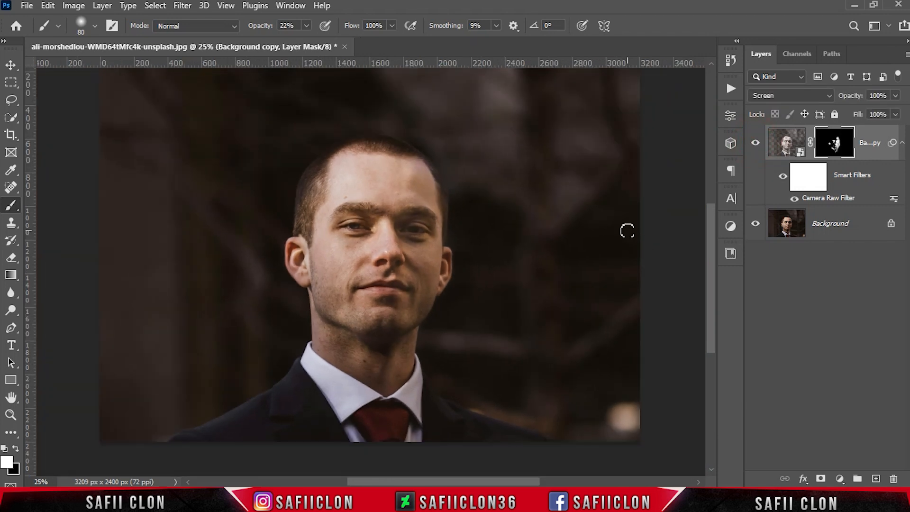
pyautogui.scroll(2, 598, 218)
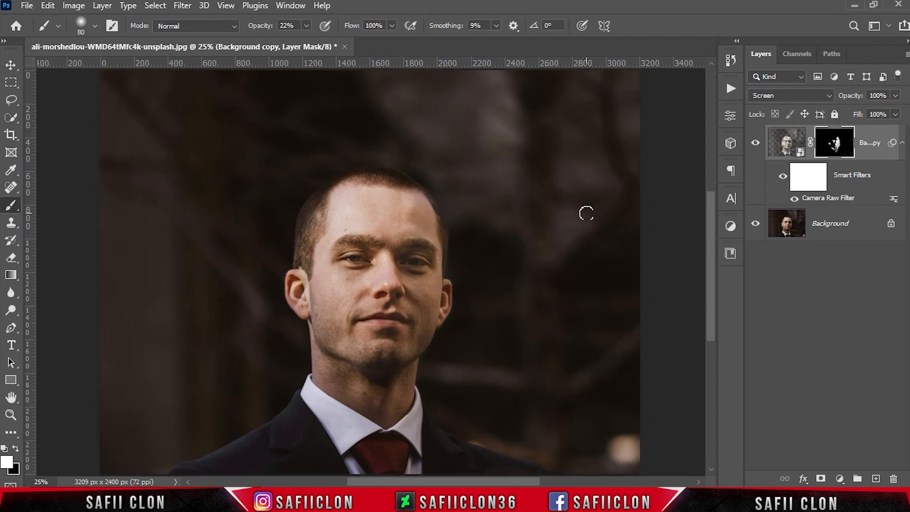
pyautogui.hotkey('ctrl', '-')
pyautogui.click(755, 142)
pyautogui.click(755, 142)
pyautogui.click(755, 143)
pyautogui.click(755, 143)
pyautogui.click(755, 143)
pyautogui.click(756, 142)
pyautogui.click(756, 143)
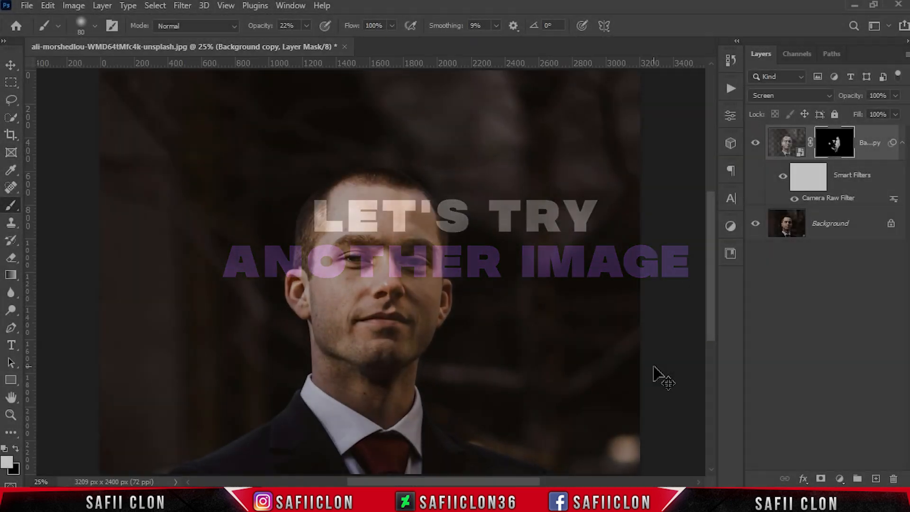
# Step: Open the JPG portrait of the dark-haired woman from the Harsh Shadows folder
pyautogui.hotkey('ctrl', '-')
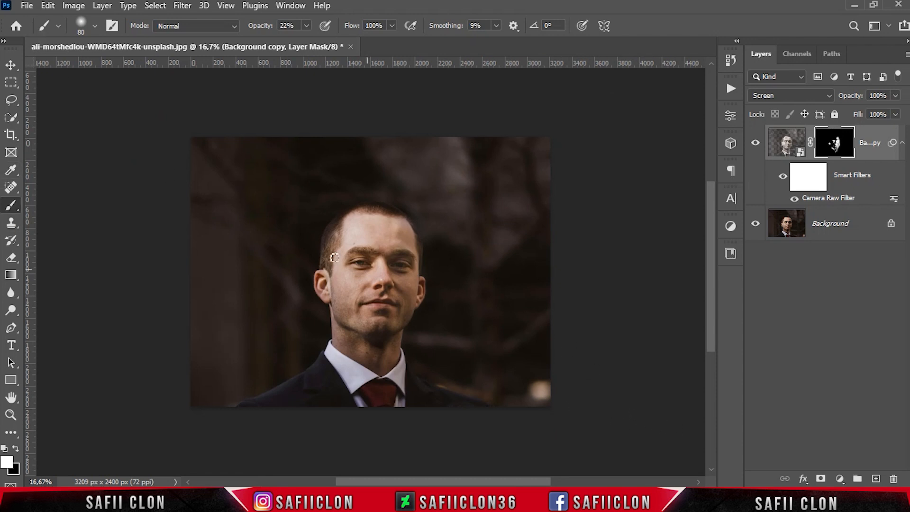
pyautogui.click(27, 5)
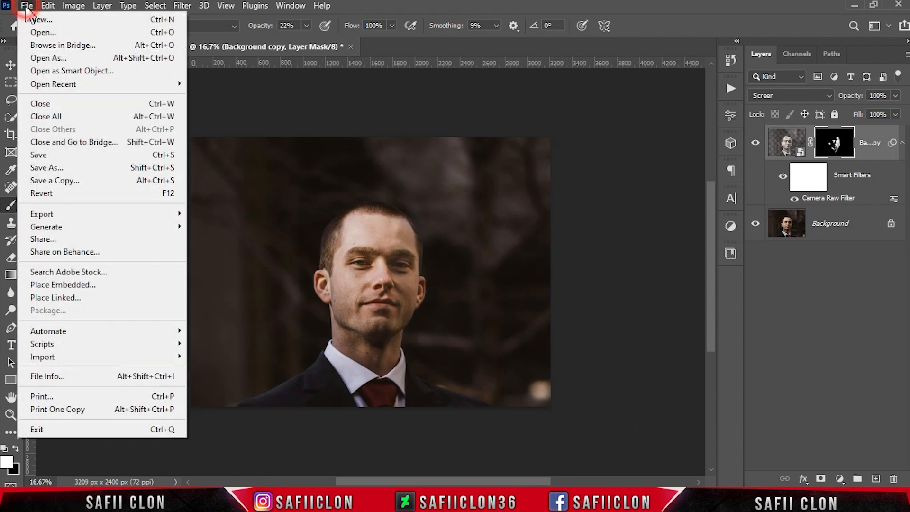
pyautogui.click(57, 33)
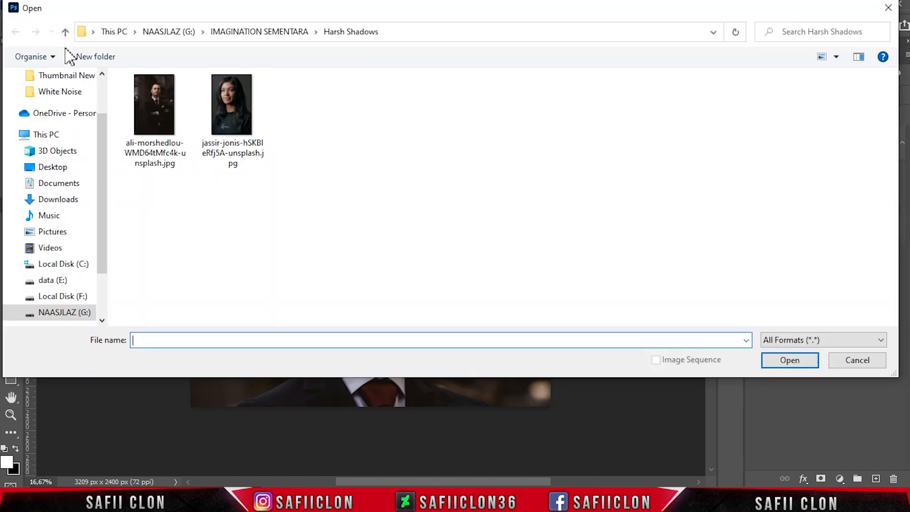
pyautogui.click(235, 130)
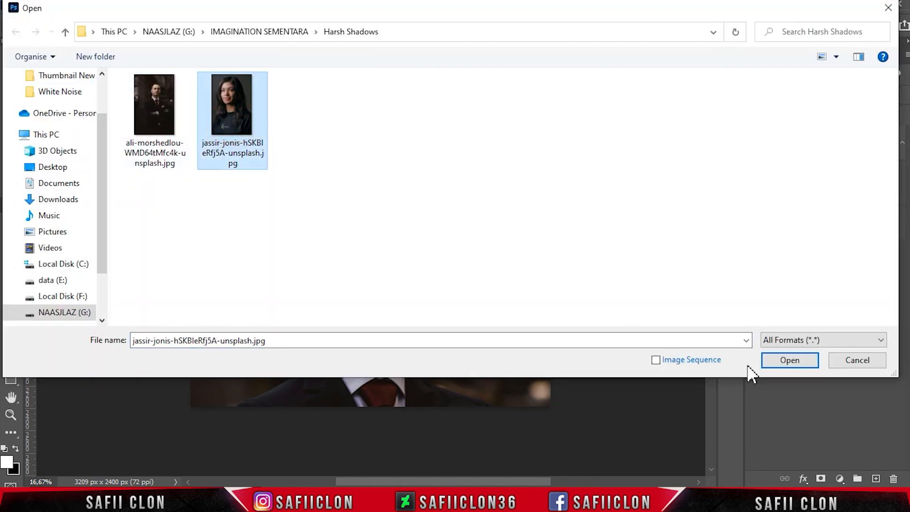
pyautogui.click(790, 362)
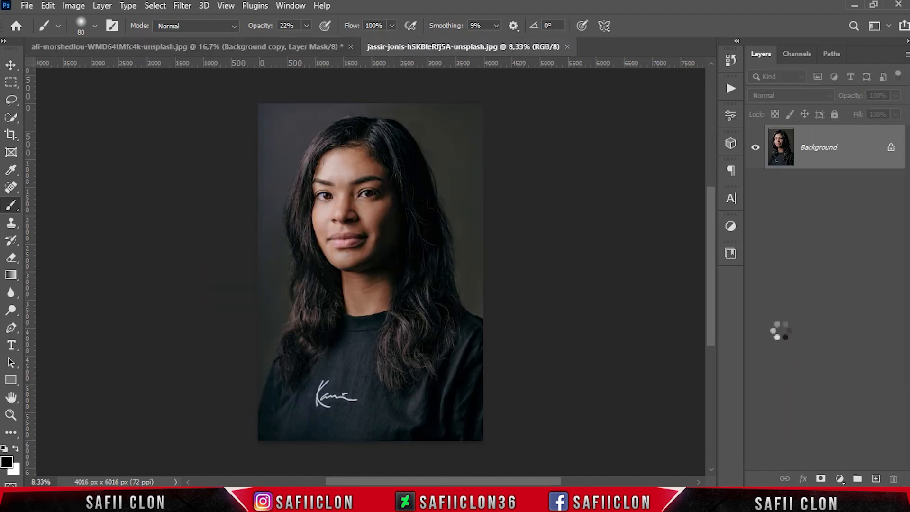
# Step: Duplicate the woman's Background layer as Background copy in the same document
pyautogui.rightClick(790, 148)
pyautogui.click(813, 167)
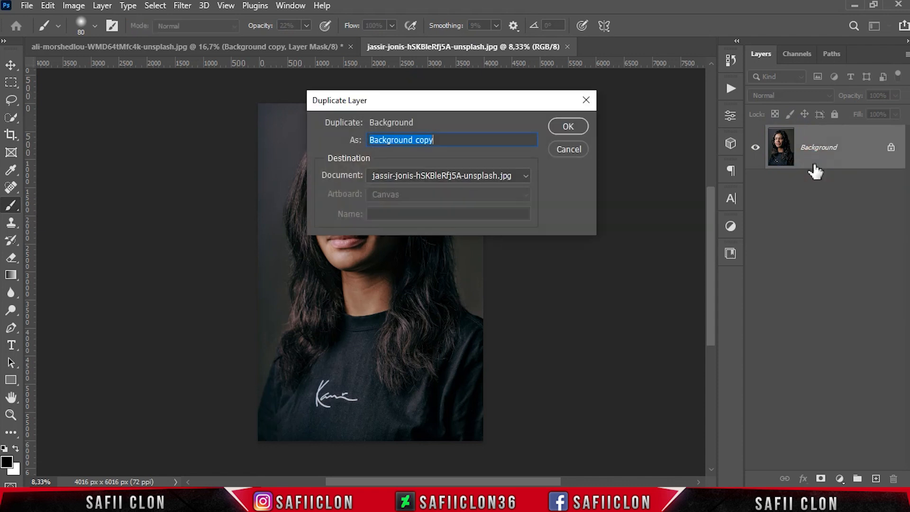
pyautogui.click(574, 127)
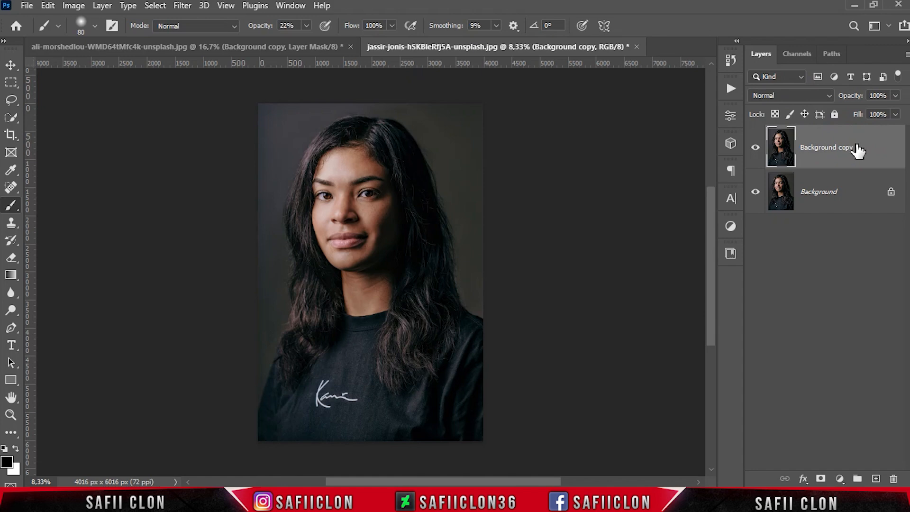
# Step: Load the RGB channel's luminosity as a selection and invert it to select the portrait's darker areas
pyautogui.click(294, 6)
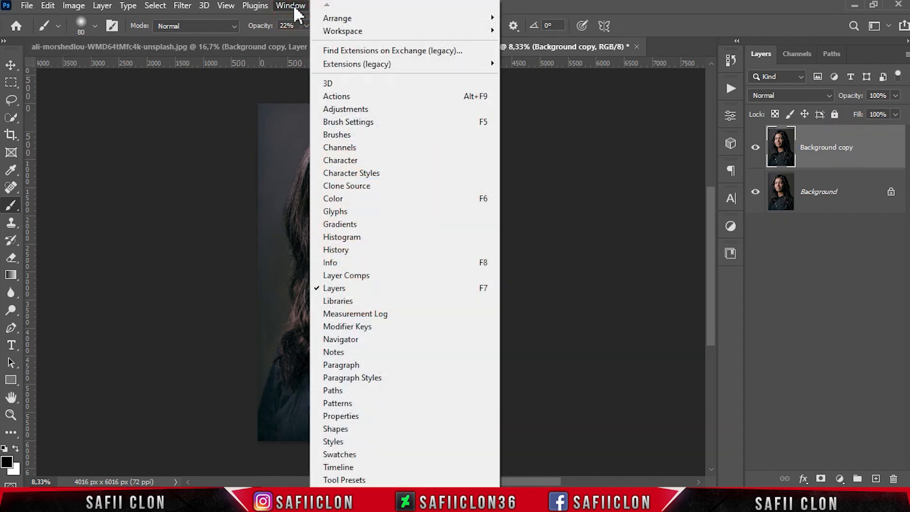
pyautogui.click(353, 148)
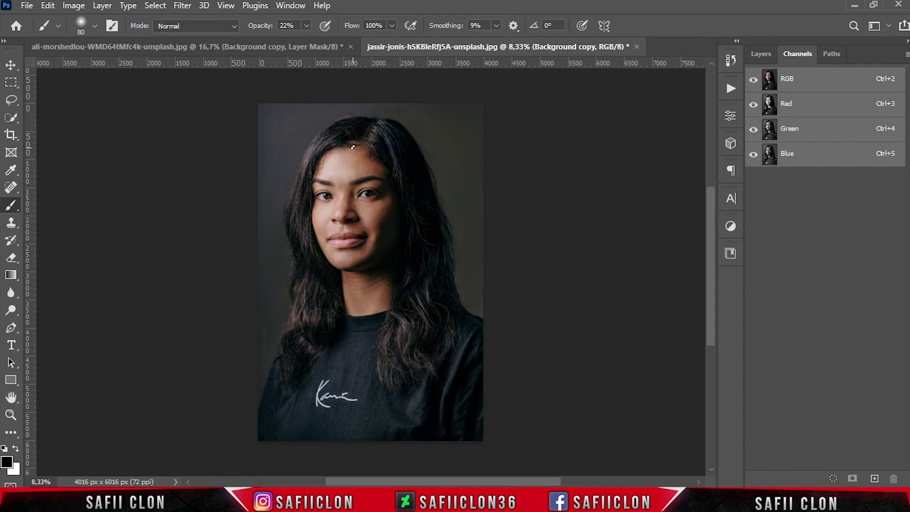
pyautogui.keyDown('ctrl'); pyautogui.click(770, 83); pyautogui.keyUp('ctrl')
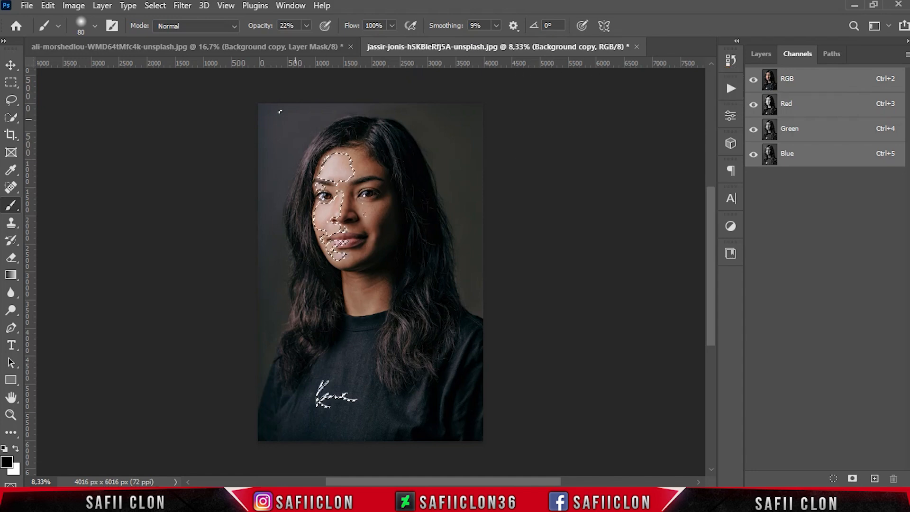
pyautogui.click(155, 5)
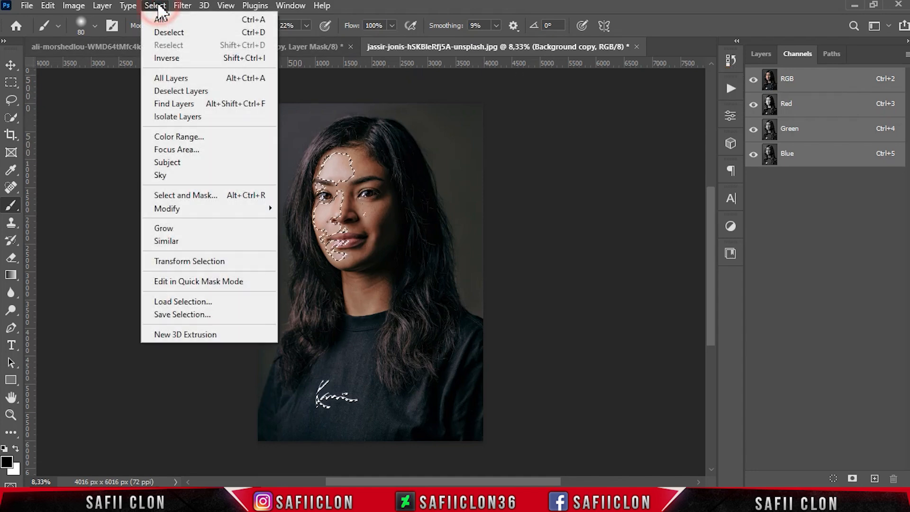
pyautogui.click(194, 60)
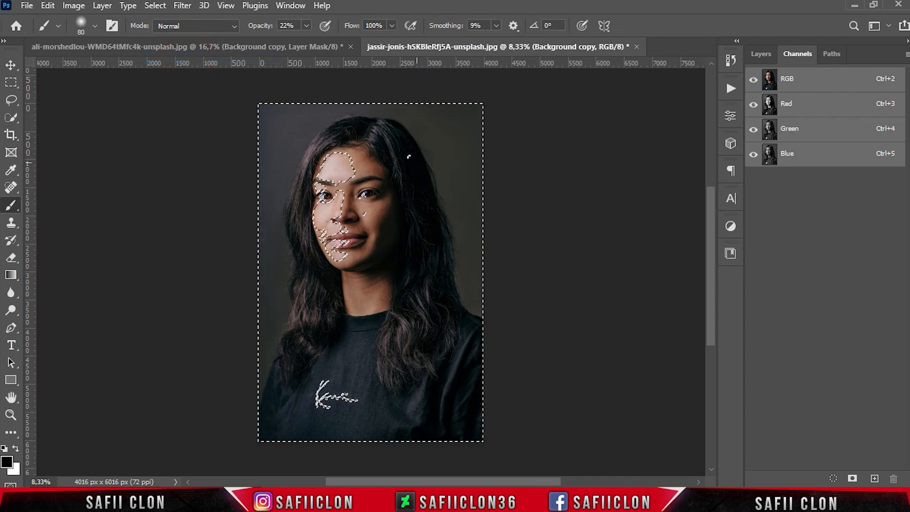
# Step: Add a layer mask to the Background copy from the inverted luminosity selection
pyautogui.click(294, 6)
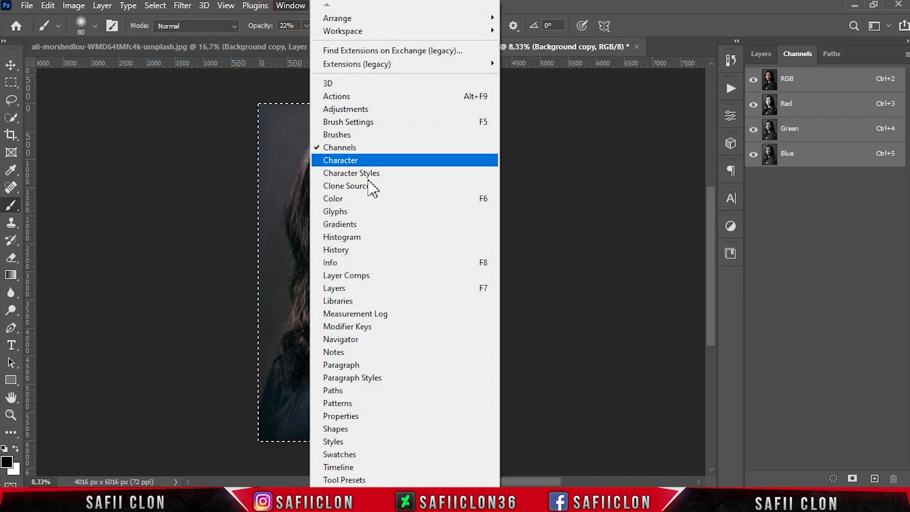
pyautogui.click(371, 290)
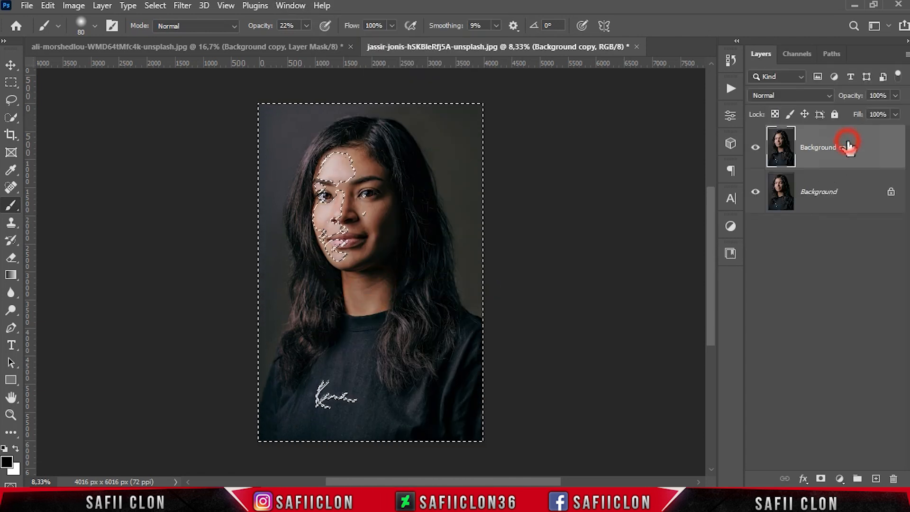
pyautogui.click(822, 479)
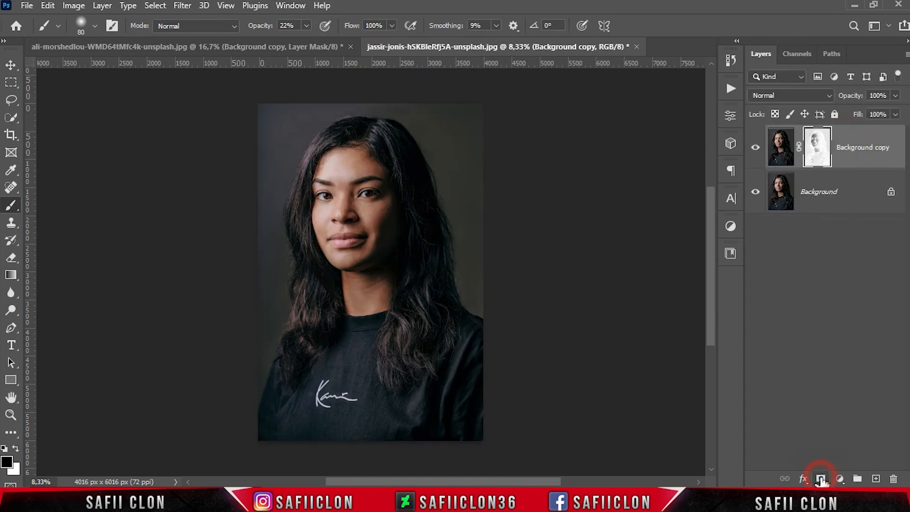
# Step: Check the masked copy with the Background layer hidden, and convert the Background copy to a smart object
pyautogui.click(755, 193)
pyautogui.click(755, 195)
pyautogui.click(755, 193)
pyautogui.click(755, 194)
pyautogui.rightClick(859, 135)
pyautogui.click(739, 184)
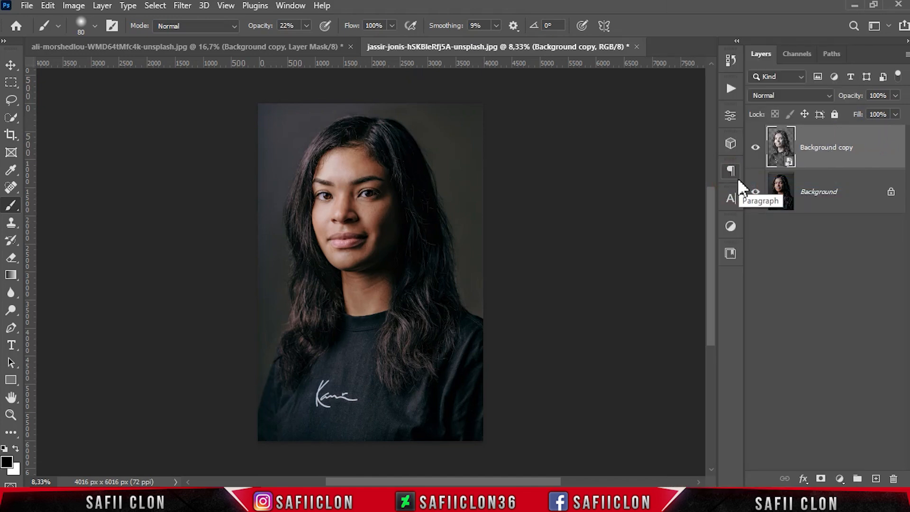
# Step: Apply the Camera Raw Filter to the Background copy with Highlights -51, Shadows +65, Whites +9 and Blacks about +7
pyautogui.click(182, 5)
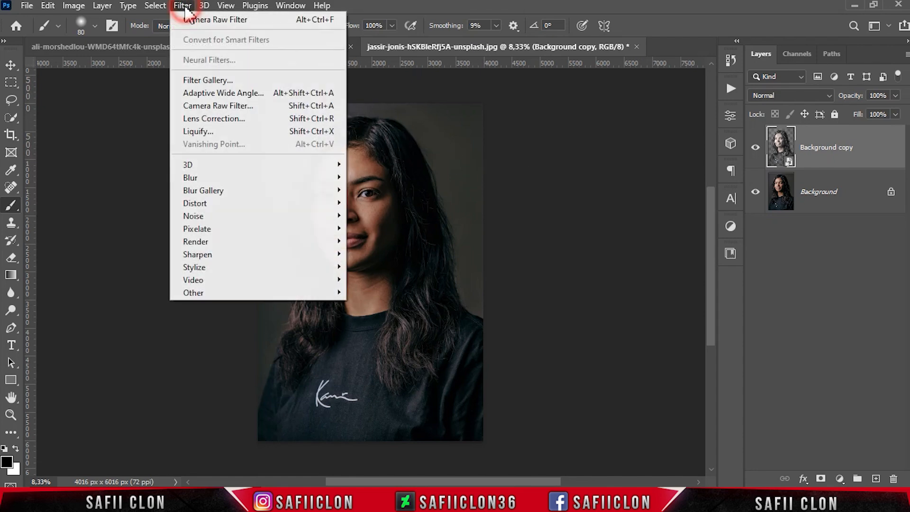
pyautogui.click(242, 105)
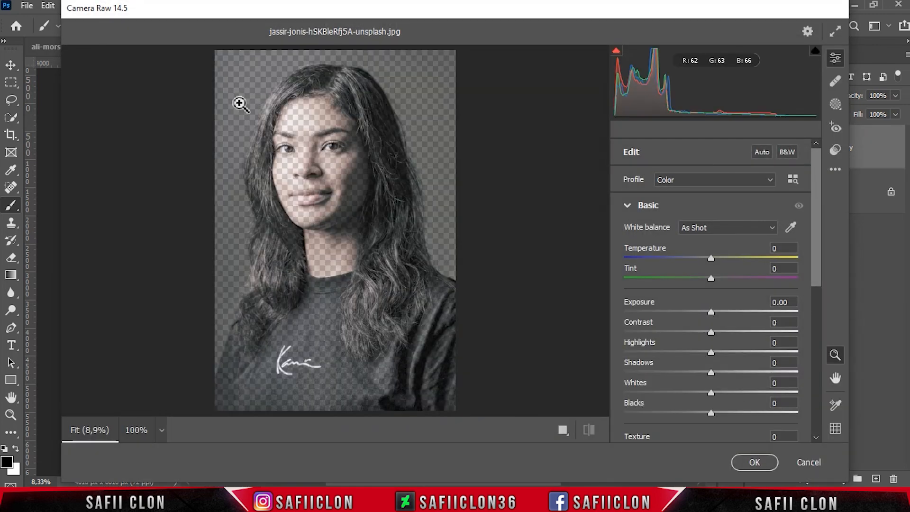
pyautogui.moveTo(818, 262); pyautogui.dragTo(818, 305)
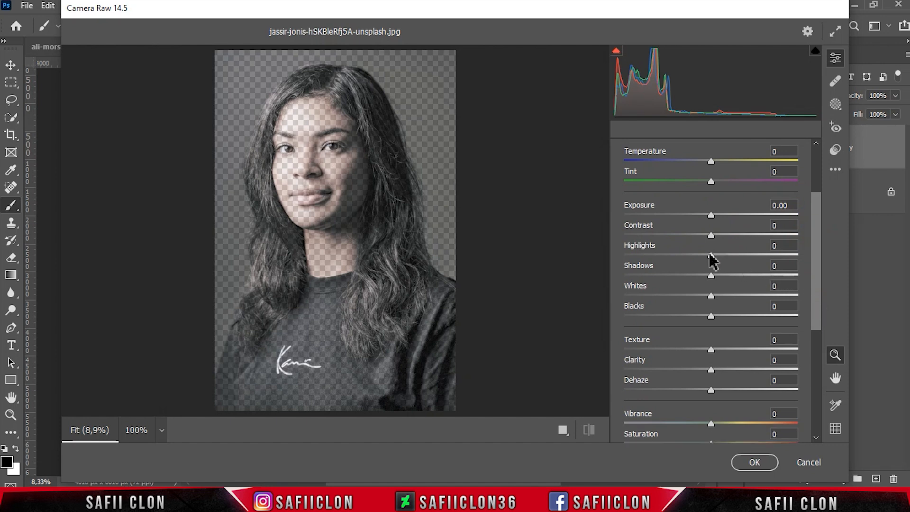
pyautogui.moveTo(711, 256); pyautogui.dragTo(668, 257)
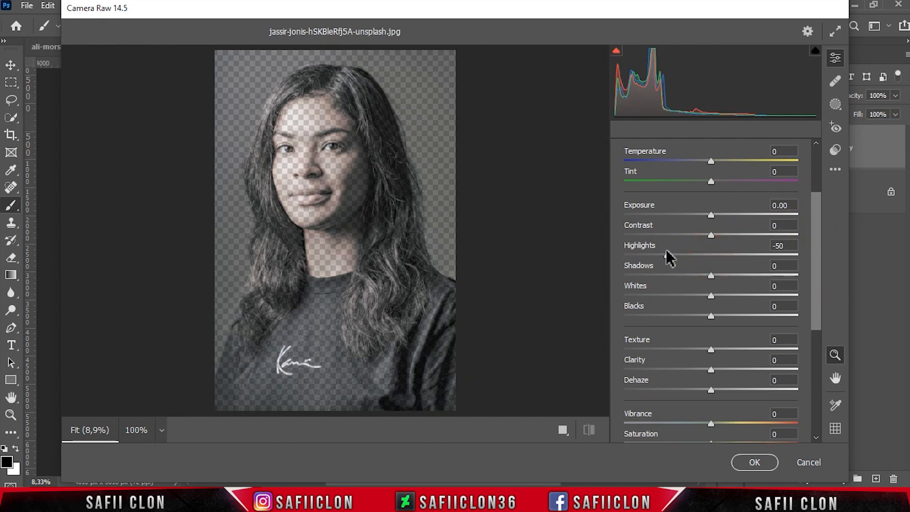
pyautogui.moveTo(711, 276); pyautogui.dragTo(770, 286)
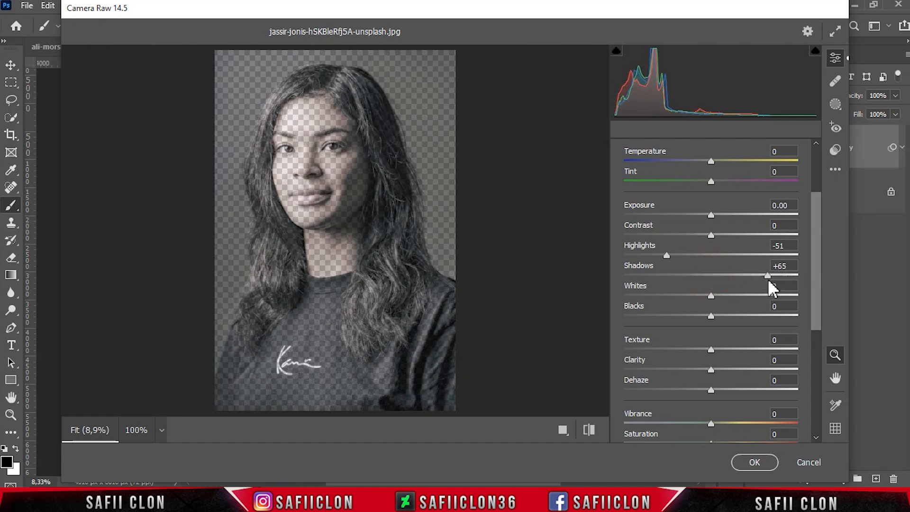
pyautogui.moveTo(711, 295); pyautogui.dragTo(717, 322)
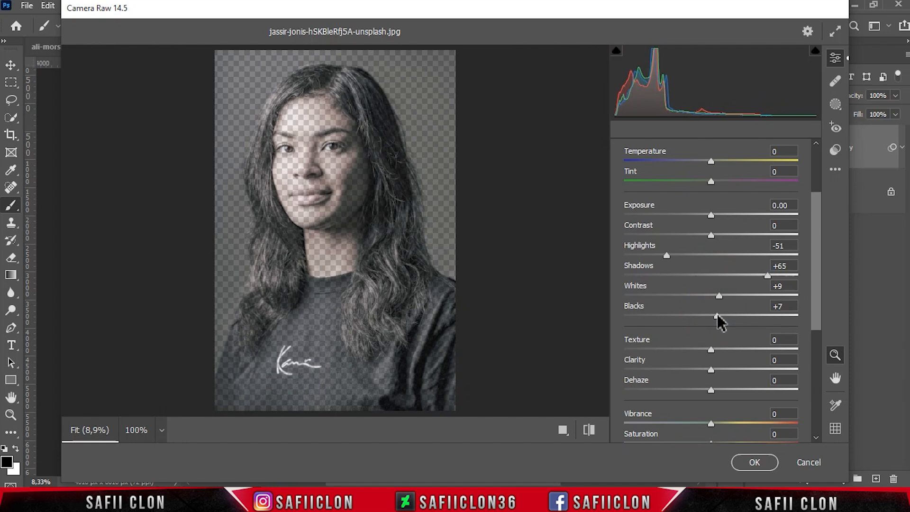
pyautogui.click(746, 465)
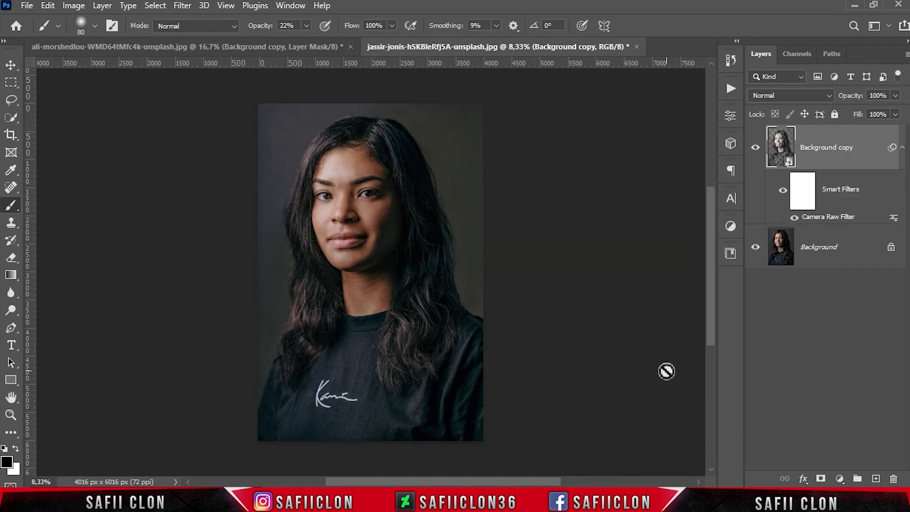
# Step: Set the Background copy's blend mode to Screen and compare the portrait with and without that layer
pyautogui.click(808, 95)
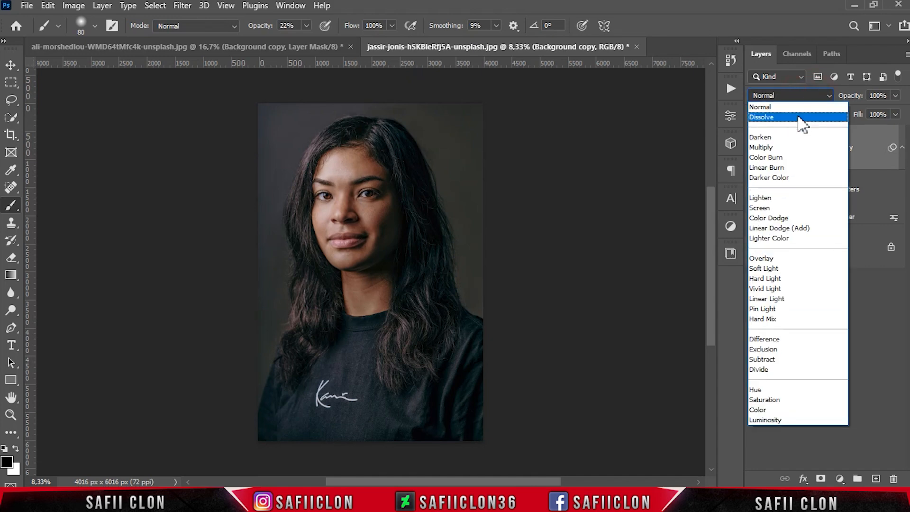
pyautogui.click(778, 209)
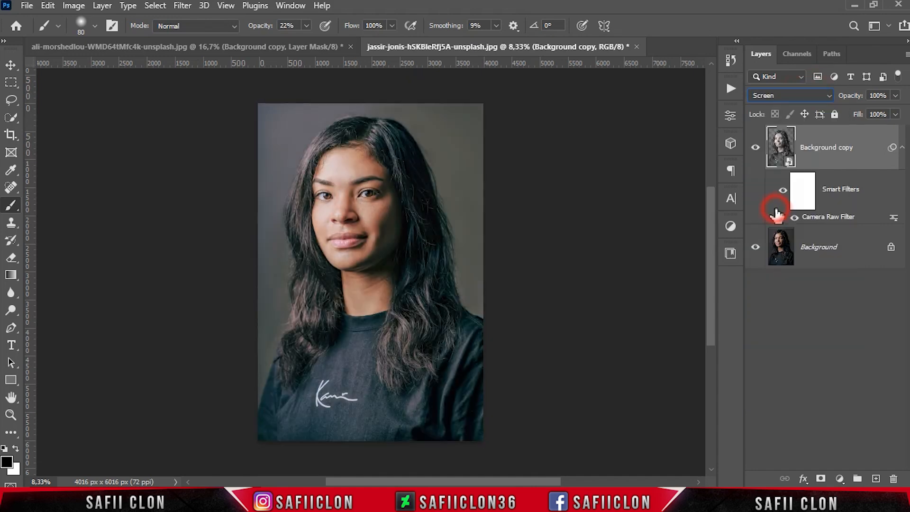
pyautogui.click(756, 149)
pyautogui.click(756, 149)
pyautogui.click(757, 148)
pyautogui.click(757, 148)
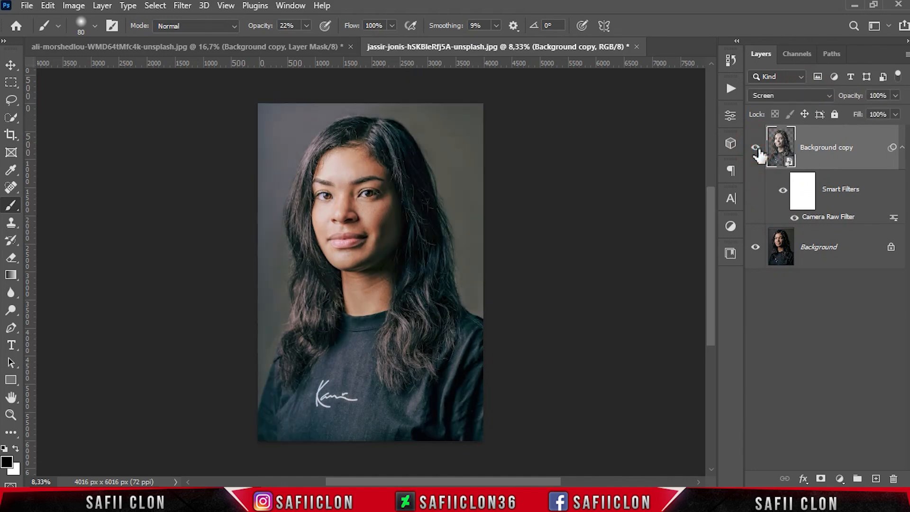
# Step: Add a layer mask to the Background copy and invert it to black
pyautogui.click(865, 148)
pyautogui.click(820, 478)
pyautogui.hotkey('ctrl', 'i')
pyautogui.click(814, 148)
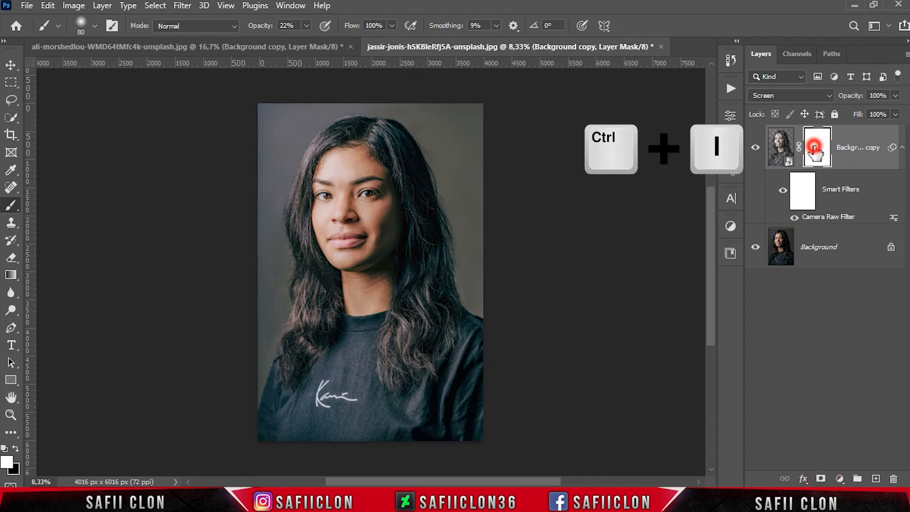
pyautogui.hotkey('ctrl', 'i')
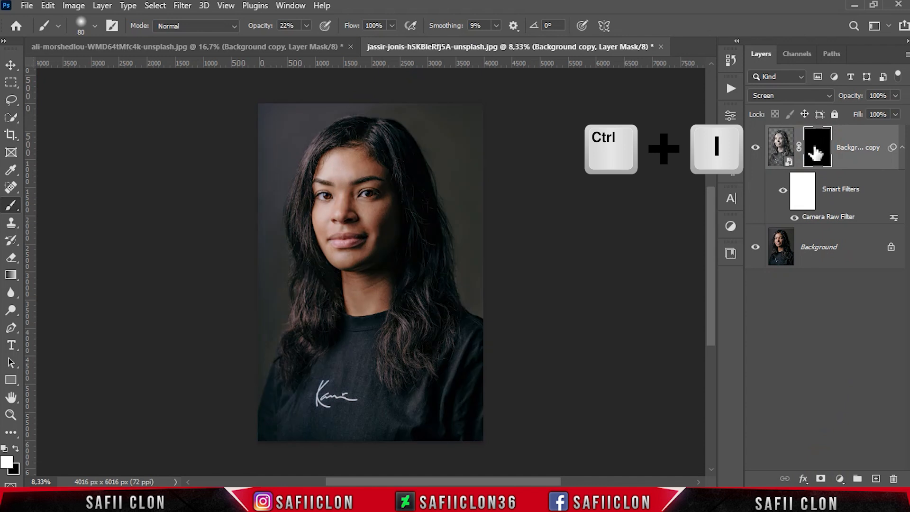
# Step: Set up the Brush tool with the Soft Round tip at 146 px and 22% opacity
pyautogui.rightClick(11, 205)
pyautogui.click(52, 201)
pyautogui.click(95, 26)
pyautogui.click(103, 199)
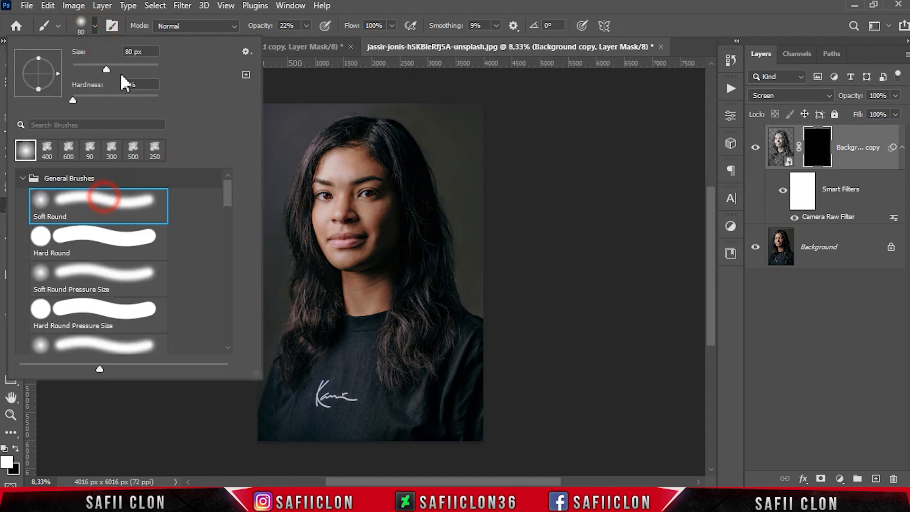
pyautogui.moveTo(112, 70); pyautogui.dragTo(127, 70)
pyautogui.click(94, 26)
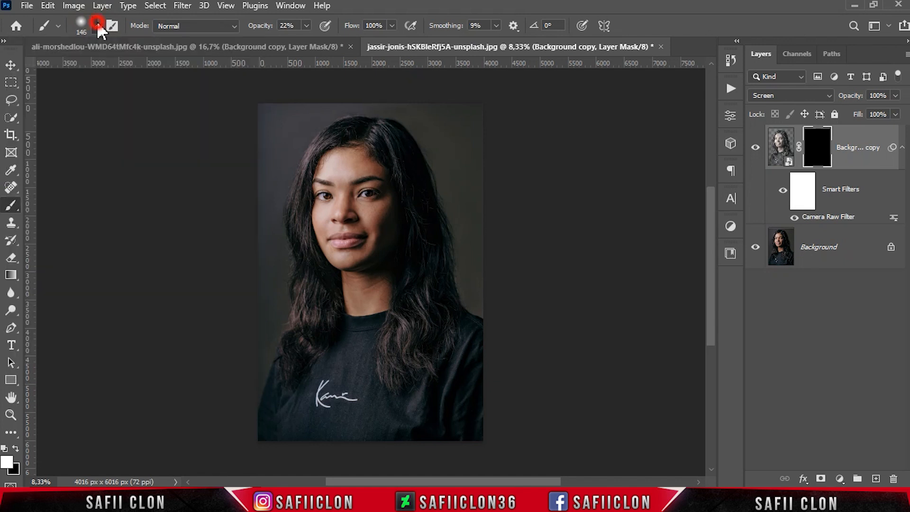
pyautogui.click(306, 26)
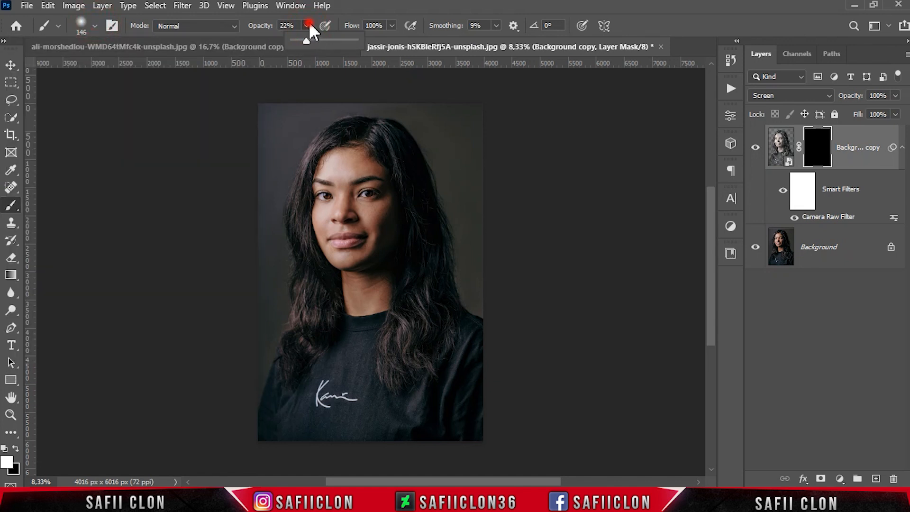
pyautogui.click(306, 26)
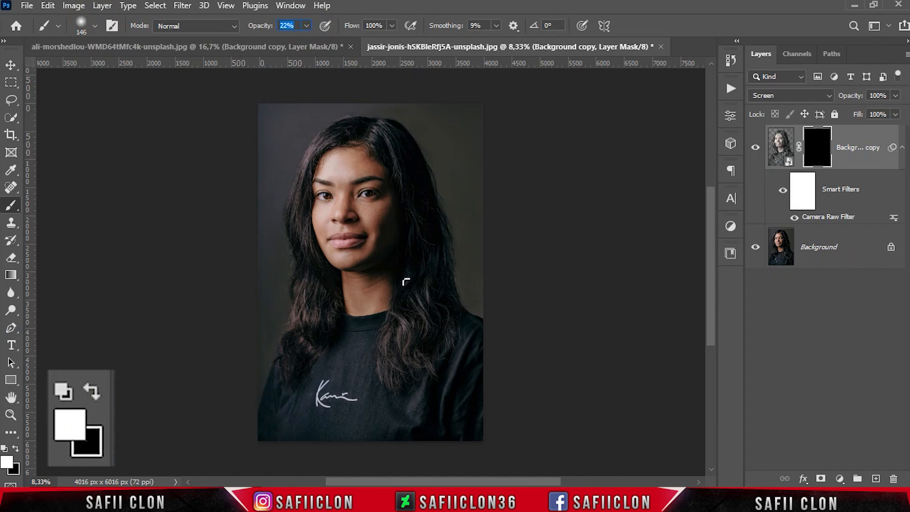
# Step: Paint white on the Background copy's mask over the shaded cheek, jaw, neck, nose and mouth, varying the soft brush around 200 px
pyautogui.scroll(2, 410, 289)
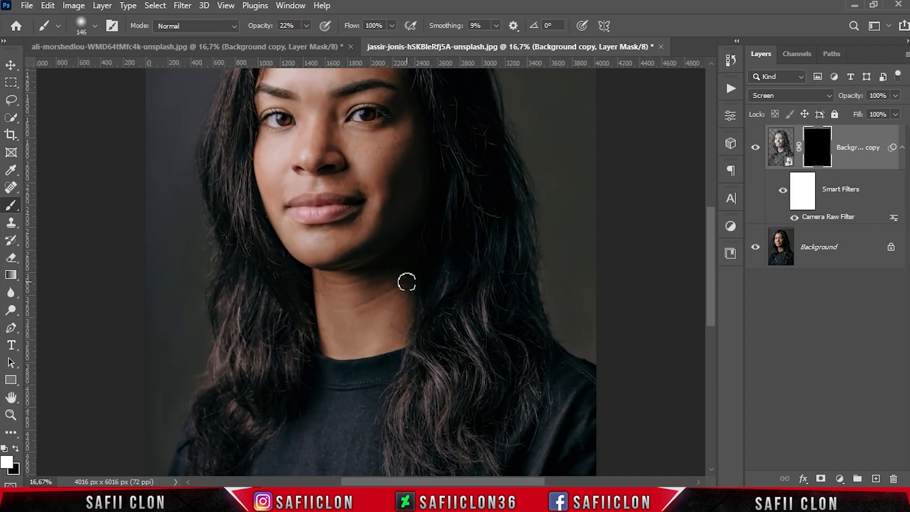
pyautogui.moveTo(417, 297); pyautogui.dragTo(425, 370)
pyautogui.press(']')
pyautogui.press(']')
pyautogui.press(']')
pyautogui.press(']')
pyautogui.press(']')
pyautogui.press(']')
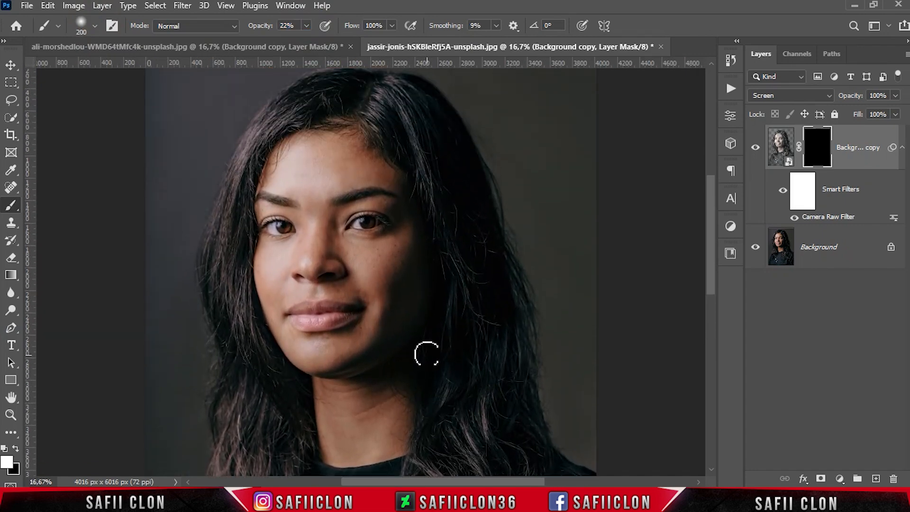
pyautogui.moveTo(407, 268); pyautogui.dragTo(380, 344)
pyautogui.moveTo(400, 284); pyautogui.dragTo(372, 368)
pyautogui.press('[')
pyautogui.press('[')
pyautogui.moveTo(406, 207)
pyautogui.mouseDown()
pyautogui.moveTo(411, 250)
pyautogui.moveTo(432, 279)
pyautogui.moveTo(430, 305)
pyautogui.mouseUp()
pyautogui.press(']')
pyautogui.press(']')
pyautogui.moveTo(414, 362); pyautogui.dragTo(372, 377)
pyautogui.press('[')
pyautogui.moveTo(401, 378); pyautogui.dragTo(419, 314)
pyautogui.press('[')
pyautogui.press('[')
pyautogui.moveTo(346, 203)
pyautogui.mouseDown()
pyautogui.moveTo(364, 192)
pyautogui.moveTo(336, 223)
pyautogui.moveTo(335, 266)
pyautogui.moveTo(362, 306)
pyautogui.moveTo(356, 317)
pyautogui.mouseUp()
pyautogui.press(']')
pyautogui.moveTo(355, 318); pyautogui.dragTo(344, 325)
pyautogui.press(']')
pyautogui.press(']')
# Step: Lower the brush opacity to 12% and softly paint the mask over the shaded temple, chin and cheek
pyautogui.moveTo(310, 25); pyautogui.dragTo(303, 25)
pyautogui.moveTo(401, 193)
pyautogui.mouseDown()
pyautogui.moveTo(356, 146)
pyautogui.moveTo(389, 213)
pyautogui.mouseUp()
pyautogui.press('[')
pyautogui.press('[')
pyautogui.press(']')
pyautogui.moveTo(343, 376)
pyautogui.mouseDown()
pyautogui.moveTo(402, 370)
pyautogui.moveTo(388, 292)
pyautogui.mouseUp()
pyautogui.press('[')
pyautogui.press('[')
pyautogui.press('[')
pyautogui.press('[')
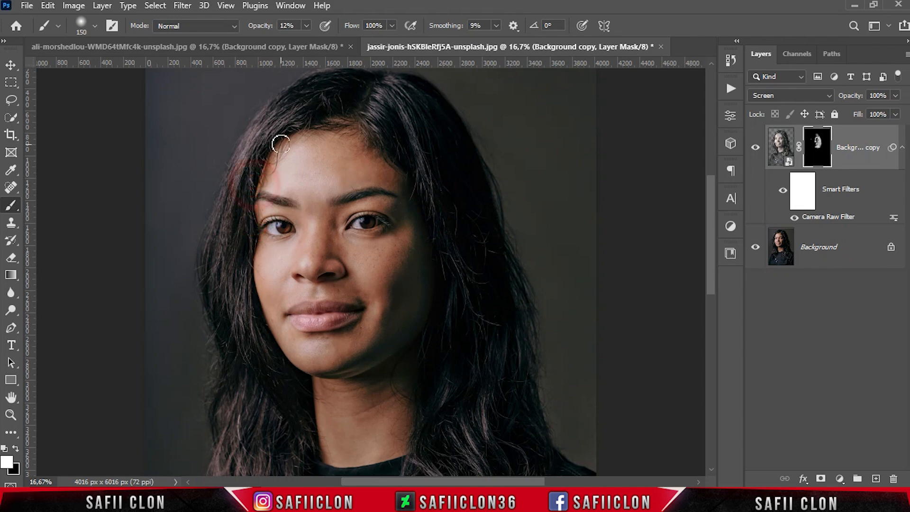
pyautogui.press(']')
# Step: Compare the woman's portrait with and without the masked Background copy
pyautogui.hotkey('ctrl', '-')
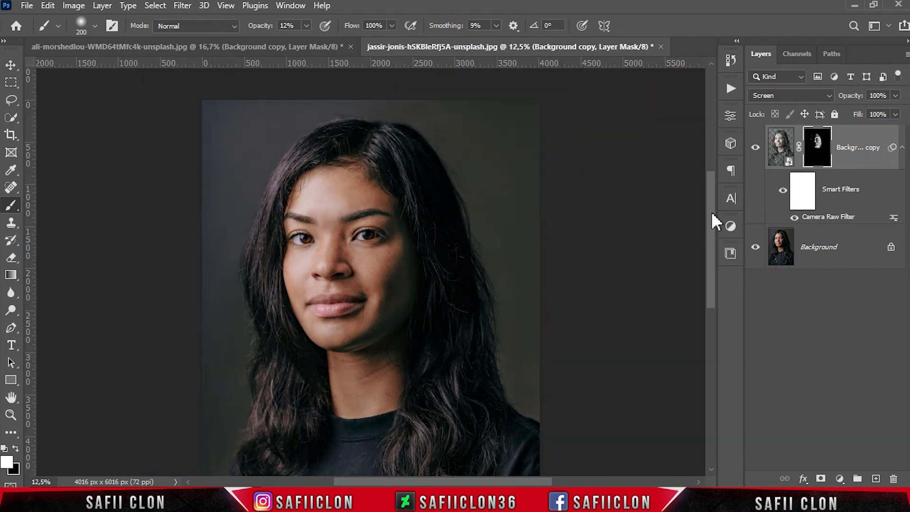
pyautogui.click(757, 149)
pyautogui.click(756, 147)
pyautogui.click(756, 148)
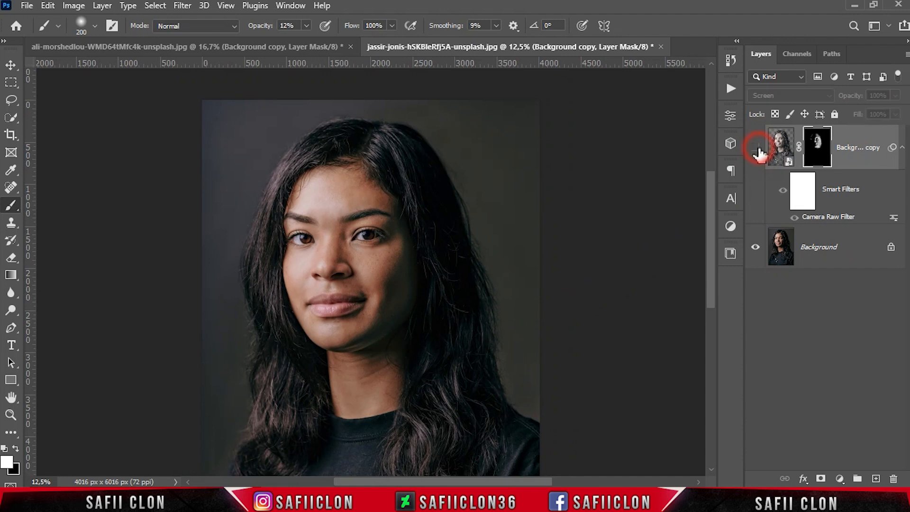
pyautogui.click(756, 148)
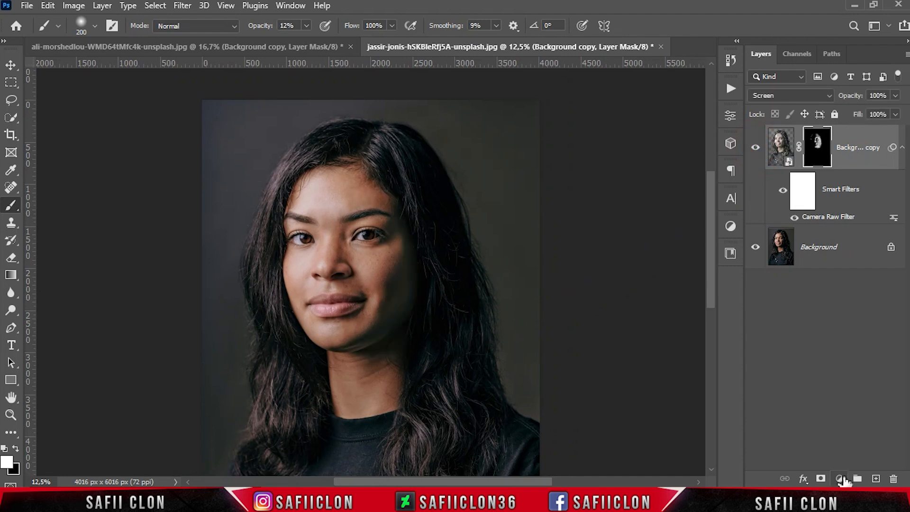
# Step: Add an Exposure adjustment layer clipped to the Background copy, with Exposure +0.60 and Gamma Correction 1.18
pyautogui.click(841, 479)
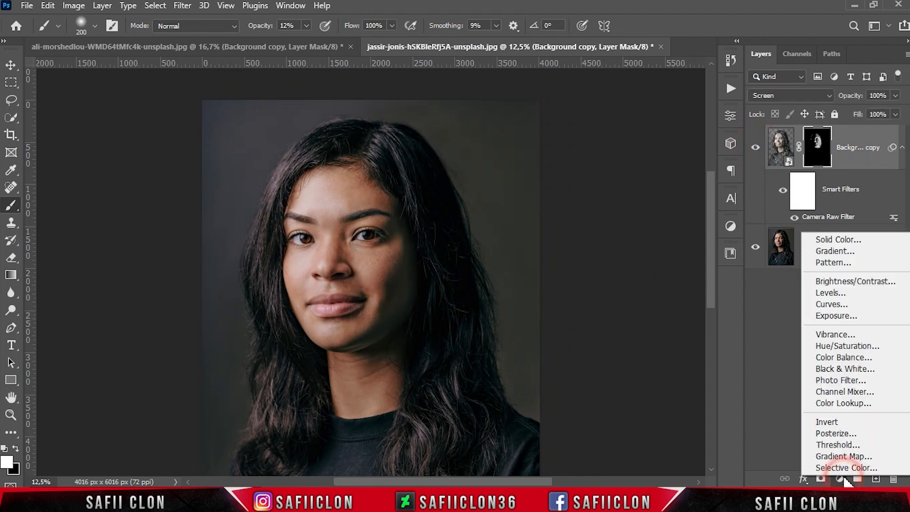
pyautogui.click(848, 316)
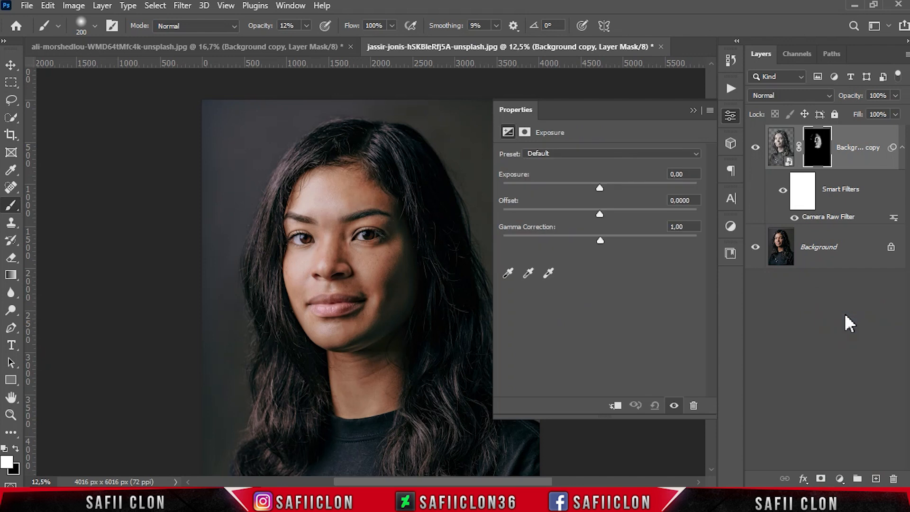
pyautogui.click(616, 405)
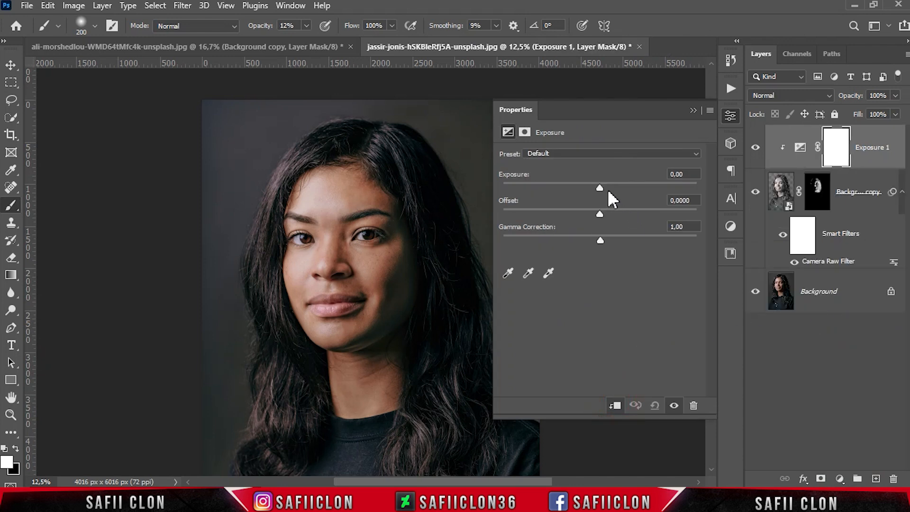
pyautogui.moveTo(601, 188); pyautogui.dragTo(607, 187)
pyautogui.moveTo(601, 238); pyautogui.dragTo(593, 238)
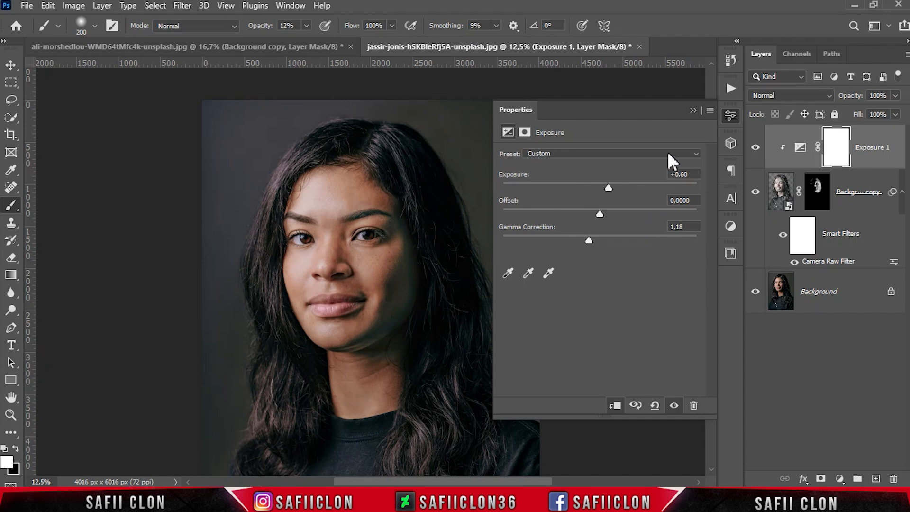
pyautogui.click(692, 112)
# Step: Compare the portrait with and without the Exposure adjustment
pyautogui.click(755, 148)
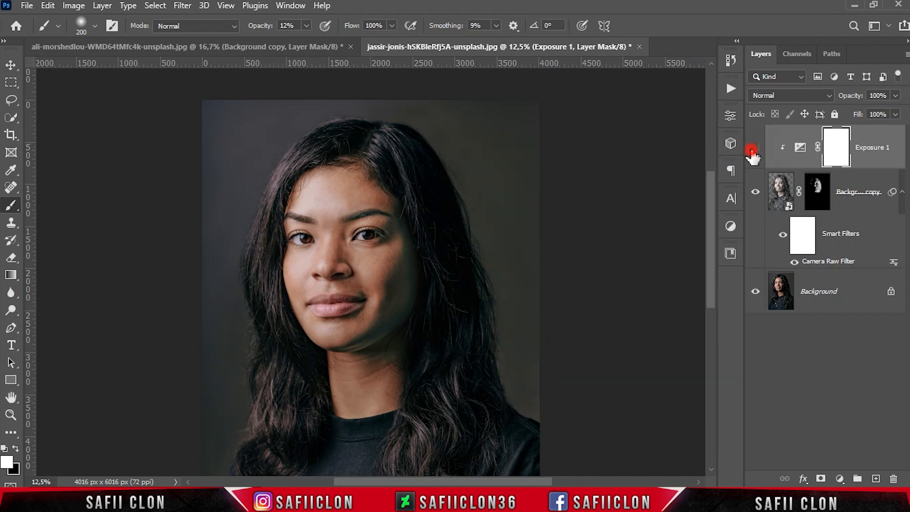
pyautogui.click(753, 148)
pyautogui.click(753, 148)
pyautogui.click(754, 148)
# Step: Add a Color Balance adjustment layer clipped to the Background copy and shift its Shadows slightly toward red and yellow
pyautogui.click(841, 478)
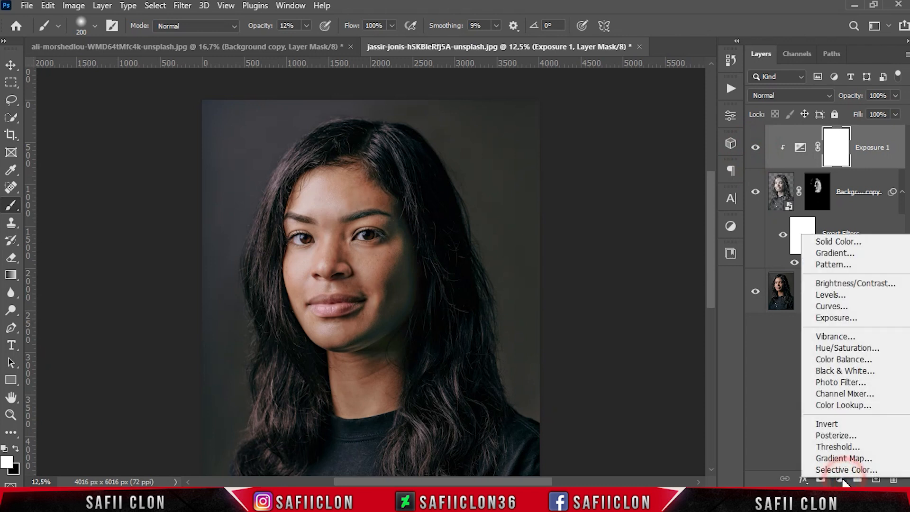
pyautogui.click(841, 360)
pyautogui.click(616, 405)
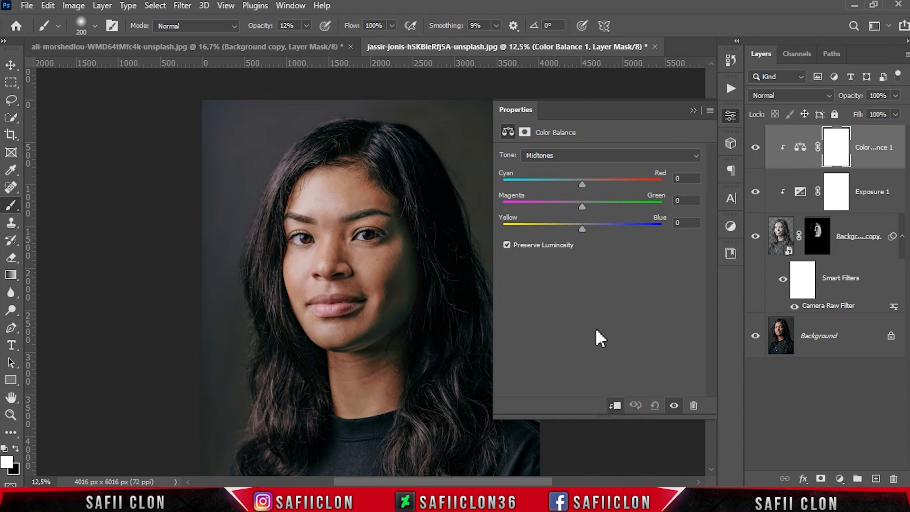
pyautogui.click(577, 159)
pyautogui.click(578, 166)
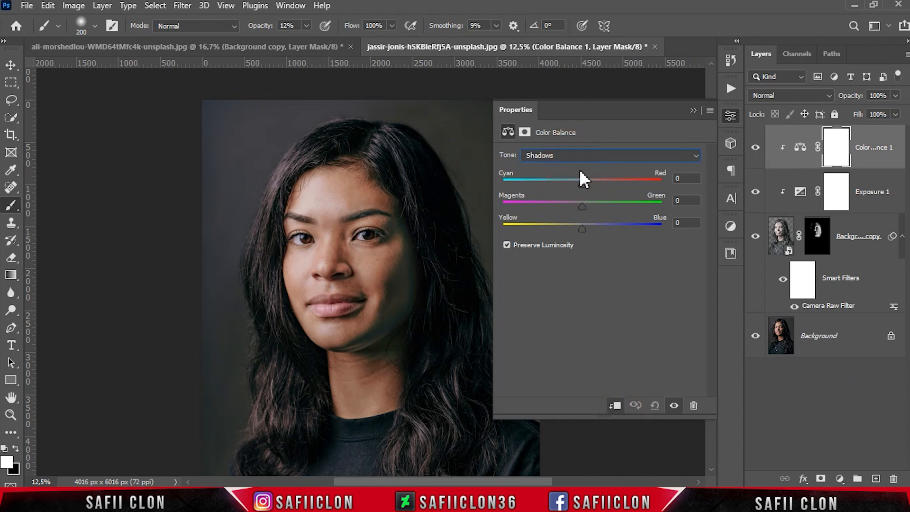
pyautogui.moveTo(584, 186)
pyautogui.mouseDown()
pyautogui.moveTo(598, 185)
pyautogui.moveTo(587, 182)
pyautogui.mouseUp()
pyautogui.moveTo(582, 229); pyautogui.dragTo(580, 229)
# Step: Shift the Color Balance Midtones toward red, with Magenta/Green at -25 and Yellow/Blue at -14
pyautogui.click(601, 155)
pyautogui.click(563, 173)
pyautogui.moveTo(602, 184); pyautogui.dragTo(596, 184)
pyautogui.moveTo(581, 209); pyautogui.dragTo(574, 226)
# Step: Set the Color Balance Highlights to Cyan/Red +6, Magenta/Green -6 and Yellow/Blue about +7
pyautogui.click(578, 154)
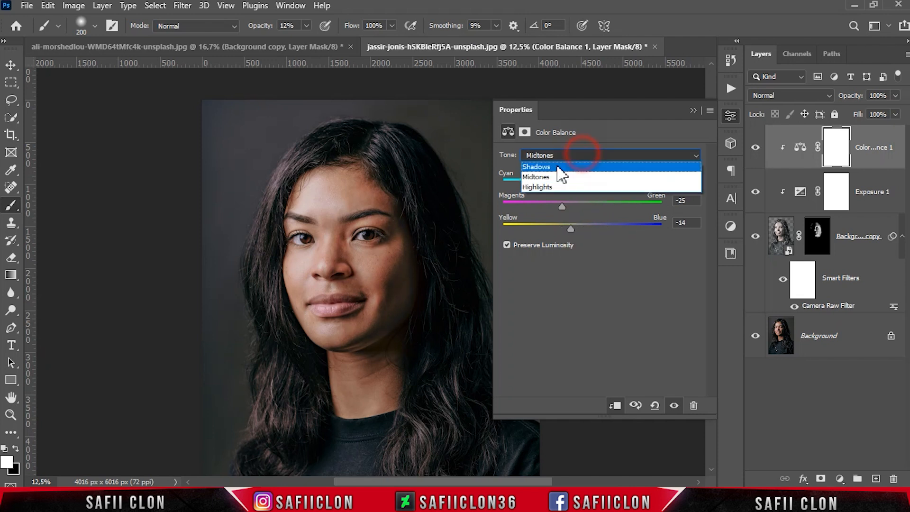
pyautogui.click(557, 185)
pyautogui.moveTo(582, 184); pyautogui.dragTo(590, 226)
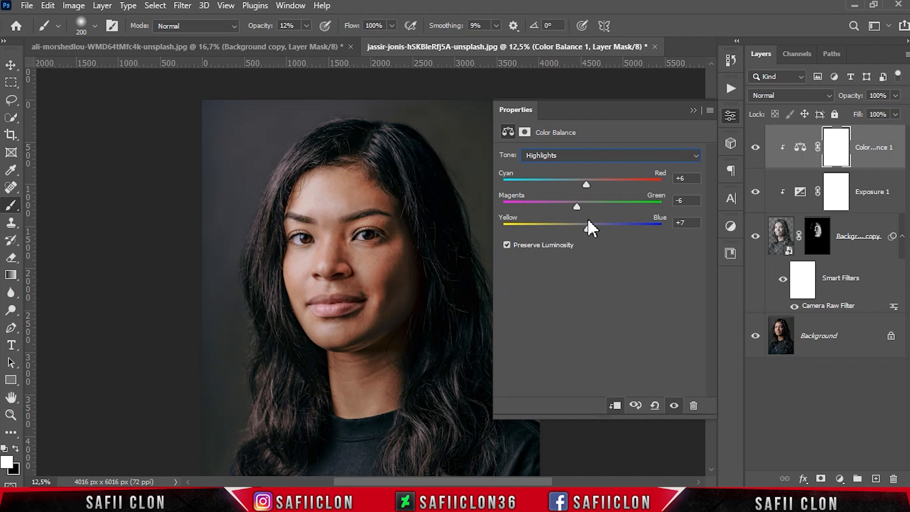
pyautogui.moveTo(588, 220); pyautogui.dragTo(598, 220)
pyautogui.moveTo(591, 229); pyautogui.dragTo(588, 230)
pyautogui.click(692, 114)
# Step: Compare the portrait with and without the Color Balance adjustment
pyautogui.click(754, 147)
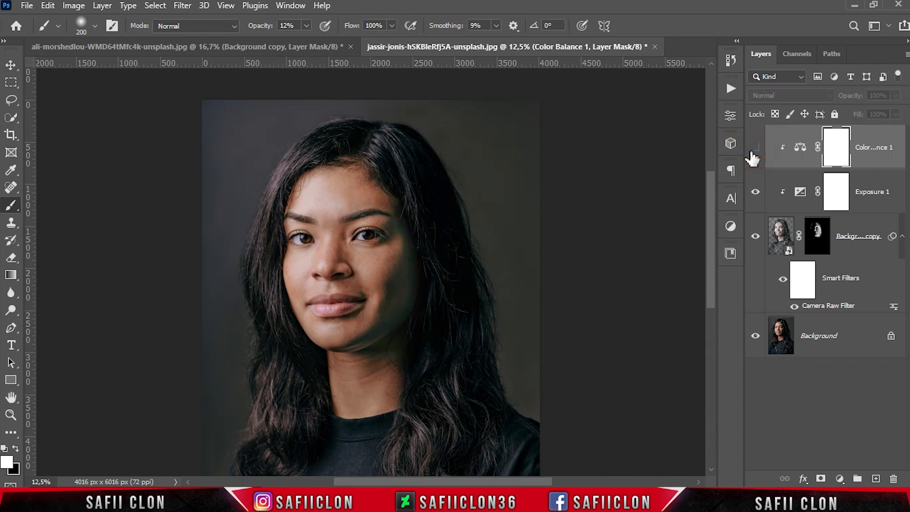
pyautogui.click(754, 149)
pyautogui.click(754, 149)
pyautogui.click(753, 149)
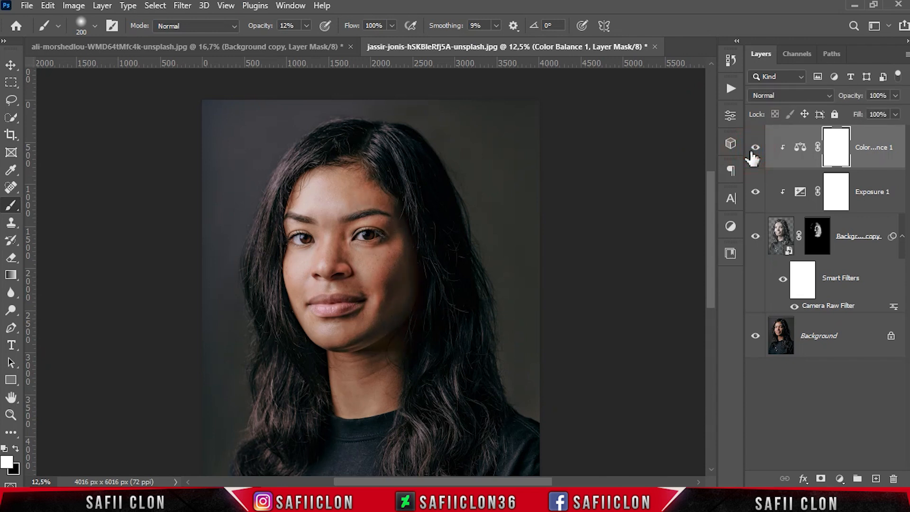
# Step: Compare the woman's portrait before and after the whole retouch by hiding and showing the Background copy with its clipped adjustments
pyautogui.click(754, 237)
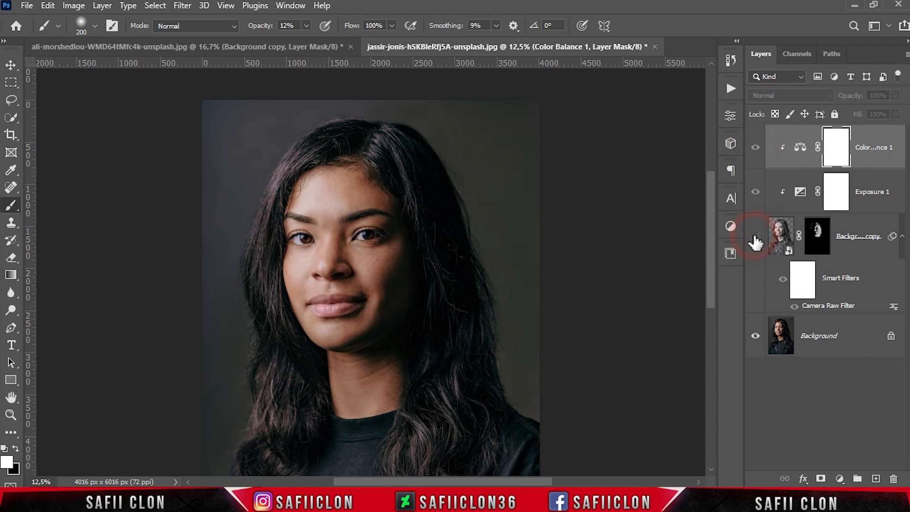
pyautogui.click(755, 237)
pyautogui.click(755, 237)
pyautogui.click(755, 237)
pyautogui.click(756, 236)
pyautogui.click(756, 237)
pyautogui.click(755, 237)
pyautogui.click(755, 237)
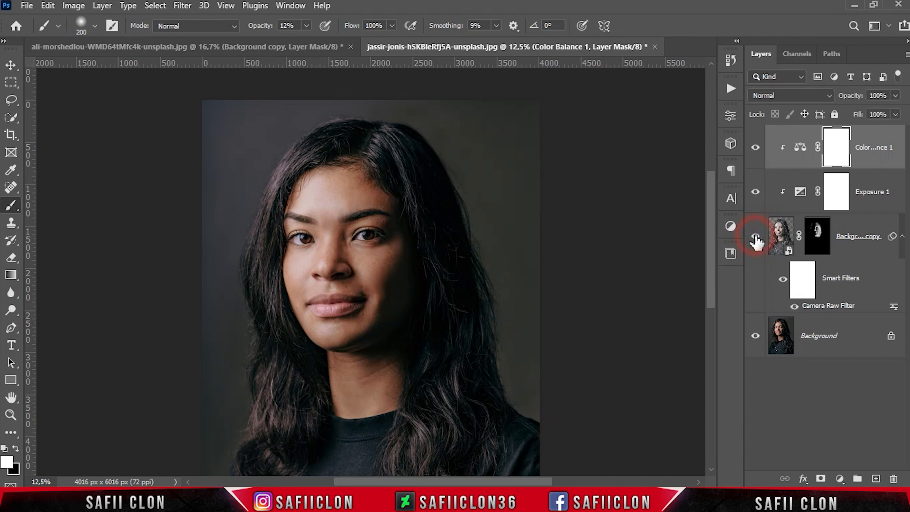
pyautogui.click(755, 237)
pyautogui.click(755, 237)
pyautogui.click(755, 237)
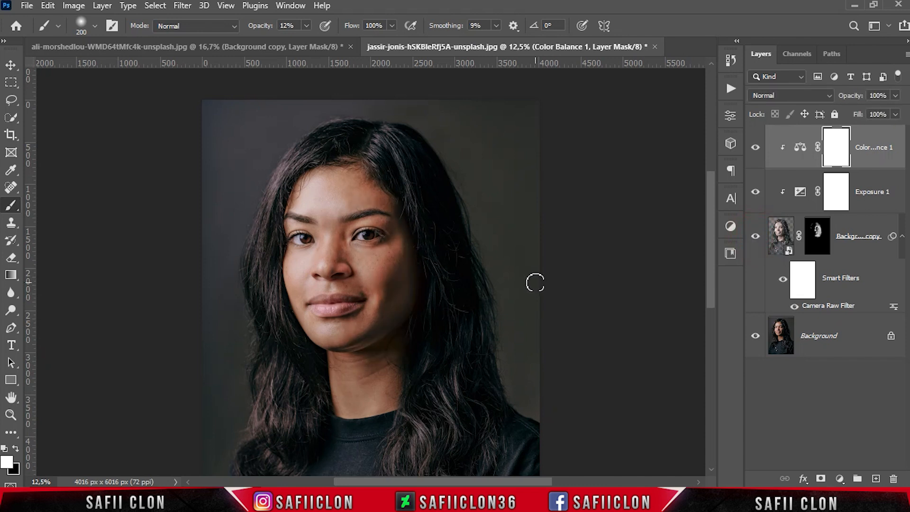
pyautogui.hotkey('ctrl', '-')
pyautogui.hotkey('ctrl', '+')
pyautogui.hotkey('ctrl', '+')
pyautogui.hotkey('ctrl', '-')
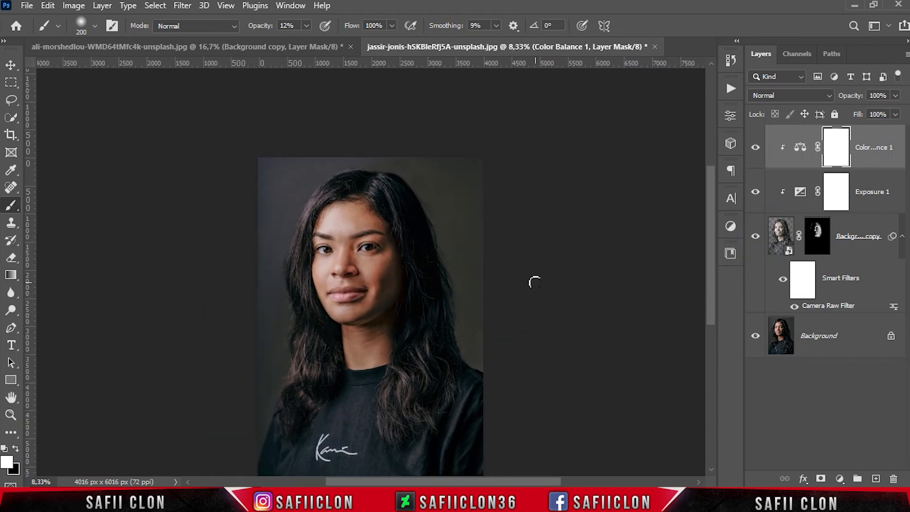
pyautogui.click(752, 240)
pyautogui.click(752, 241)
pyautogui.click(754, 244)
pyautogui.click(753, 241)
pyautogui.click(753, 242)
pyautogui.click(753, 243)
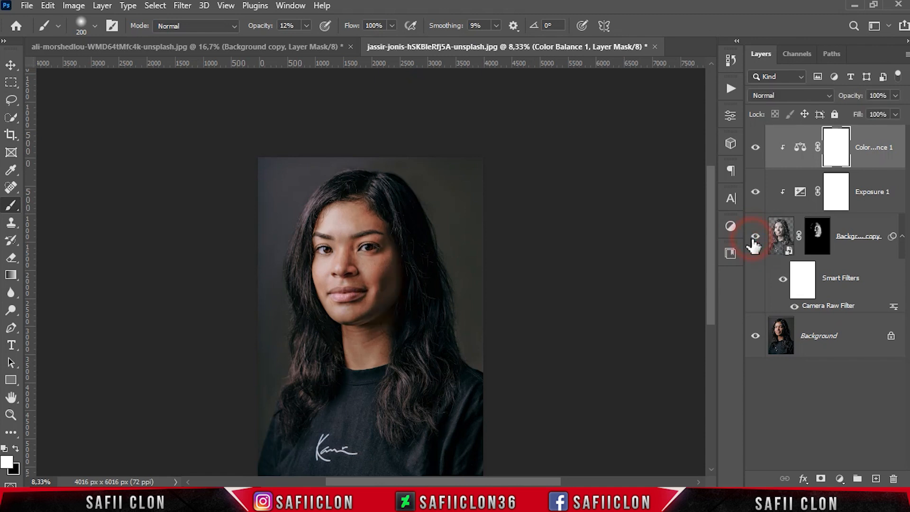
# Step: Switch to the man's portrait and compare it with and without its masked Background copy
pyautogui.click(275, 46)
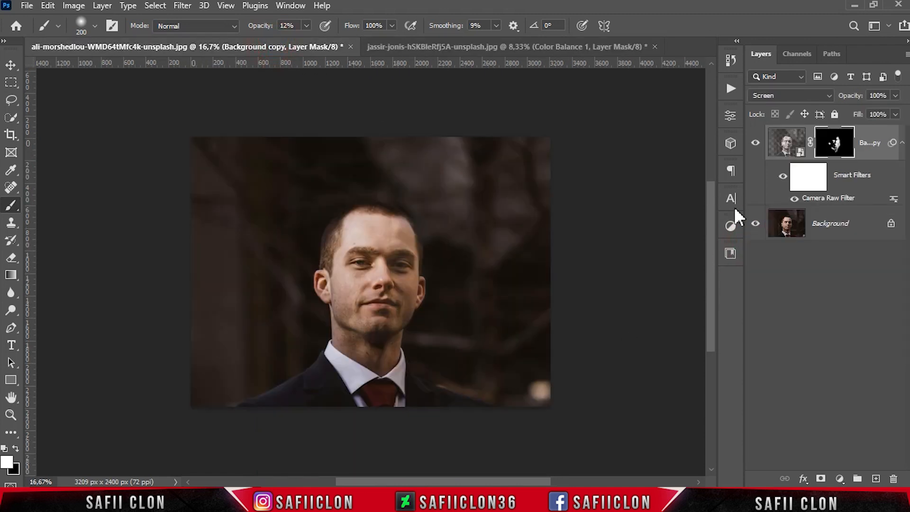
pyautogui.click(755, 143)
pyautogui.click(756, 144)
pyautogui.click(756, 144)
pyautogui.click(756, 144)
pyautogui.click(756, 144)
pyautogui.click(756, 144)
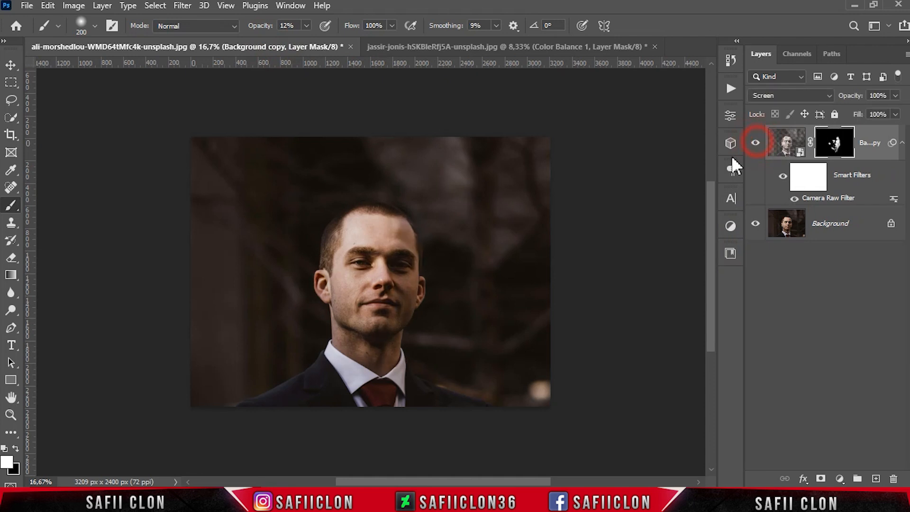
pyautogui.hotkey('ctrl', '+')
pyautogui.hotkey('ctrl', '+')
pyautogui.hotkey('ctrl', '-')
pyautogui.hotkey('ctrl', '-')
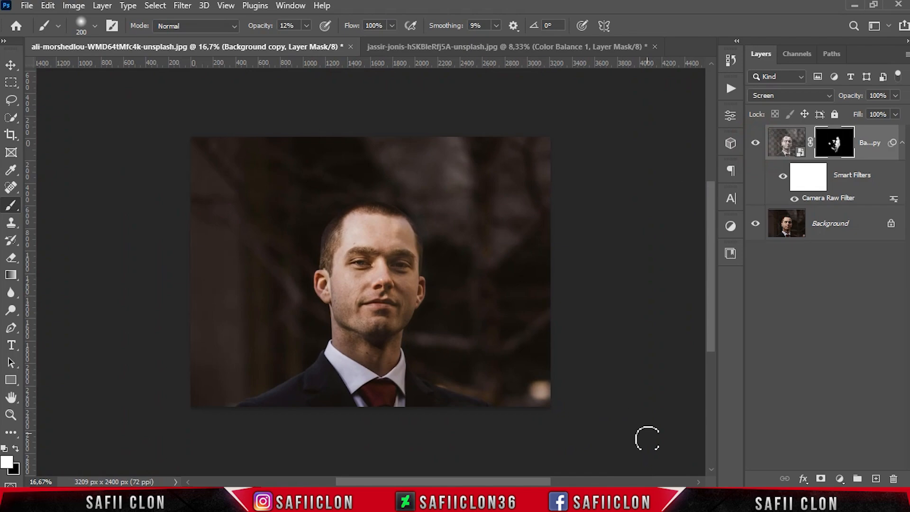